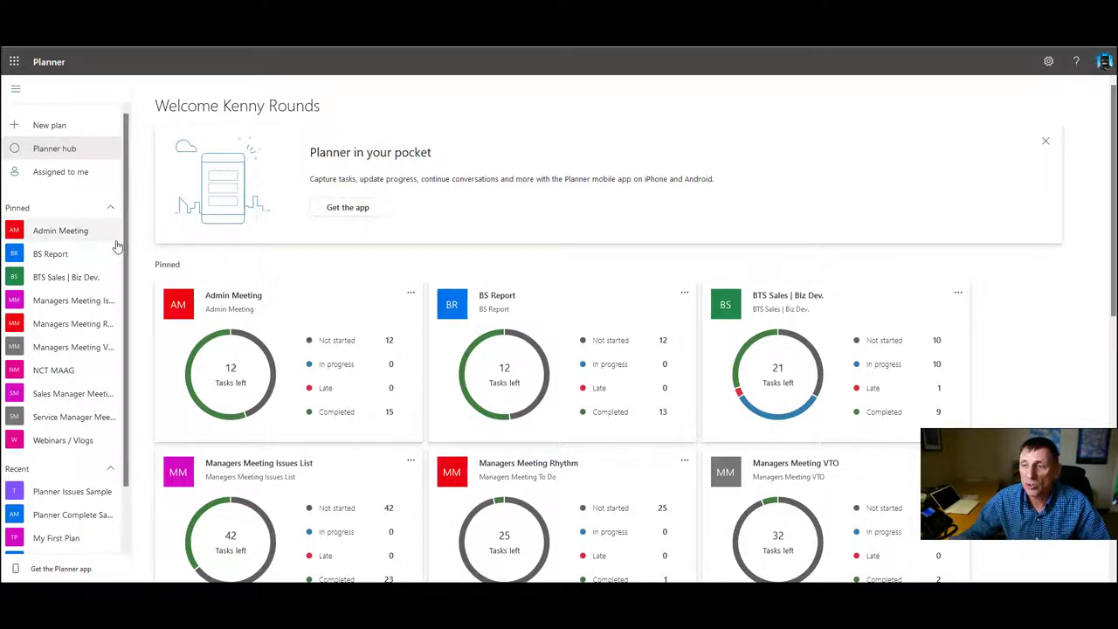
Step: Open the Planner Complete Sample plan from the Recent plans list, passing through Planner Issues Sample
scroll(113, 244, down, 2)
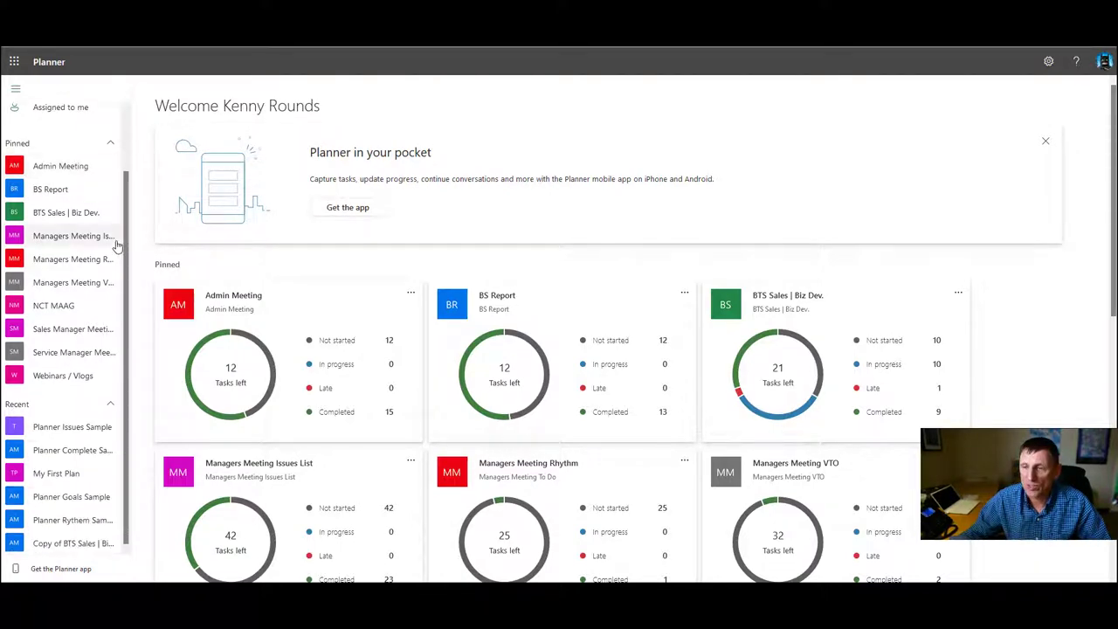
click(87, 432)
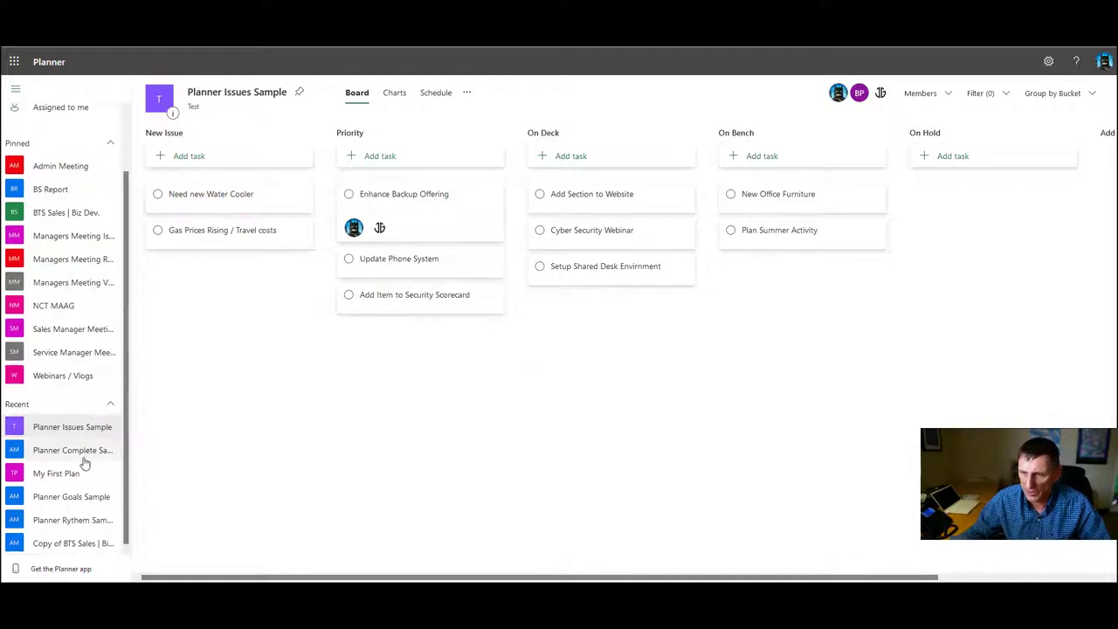
click(86, 451)
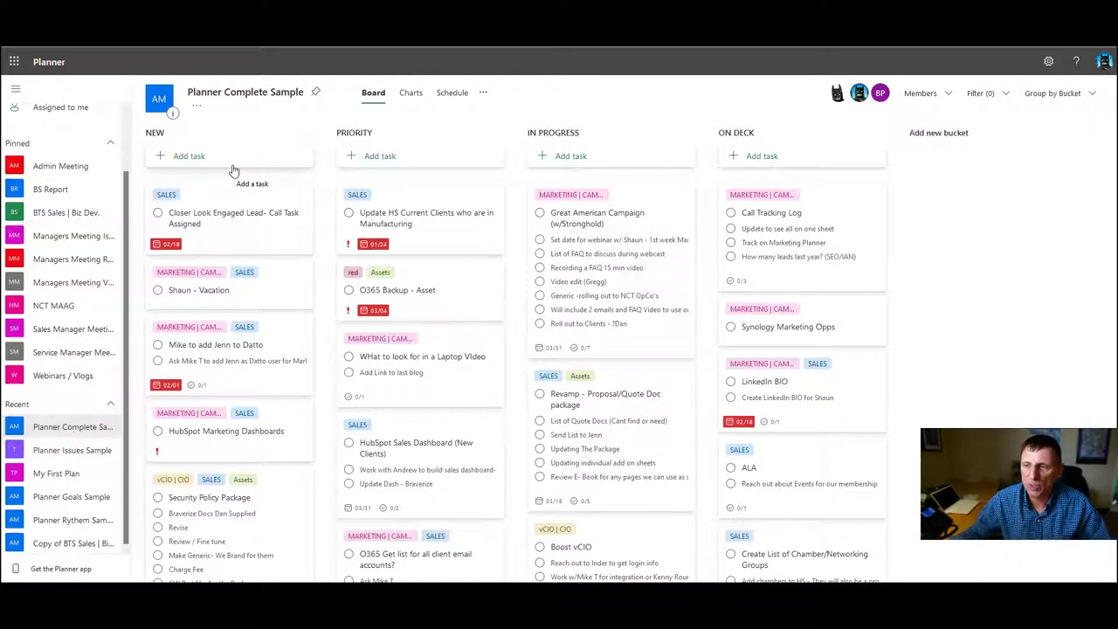
mouse_move(419, 215)
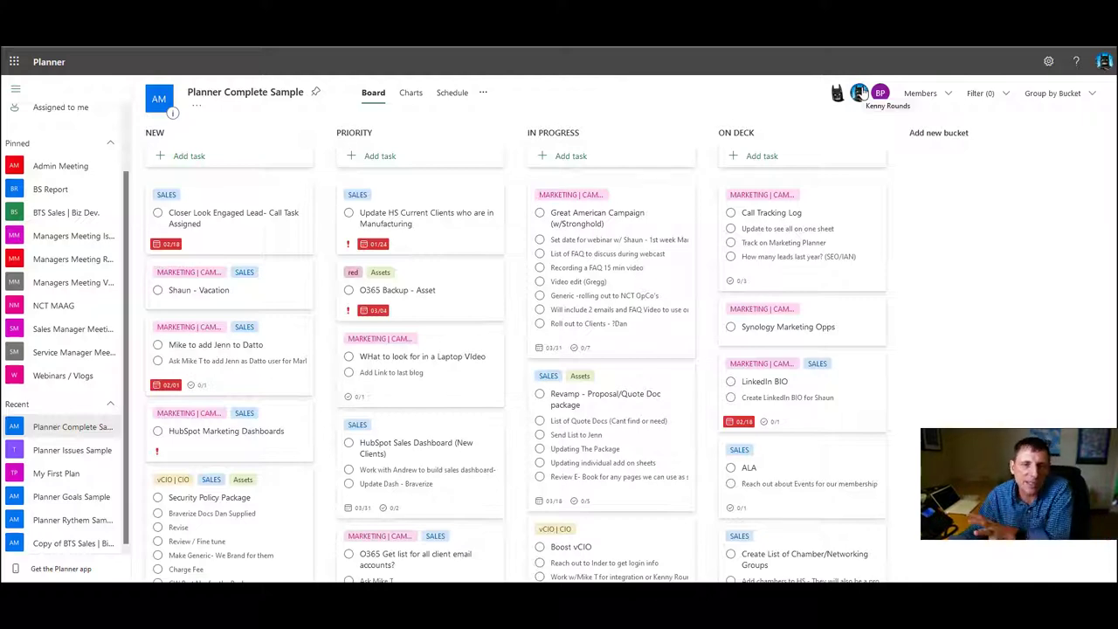
Step: Assign two team members to the Update HS Current Clients who are in Manufacturing task
click(420, 206)
click(364, 134)
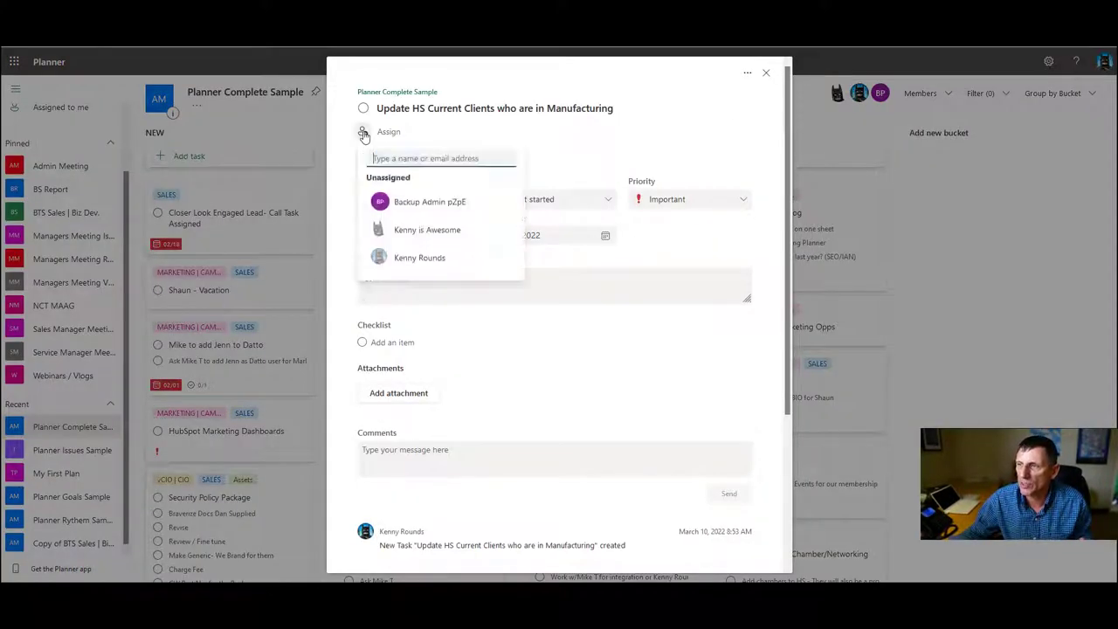
click(412, 231)
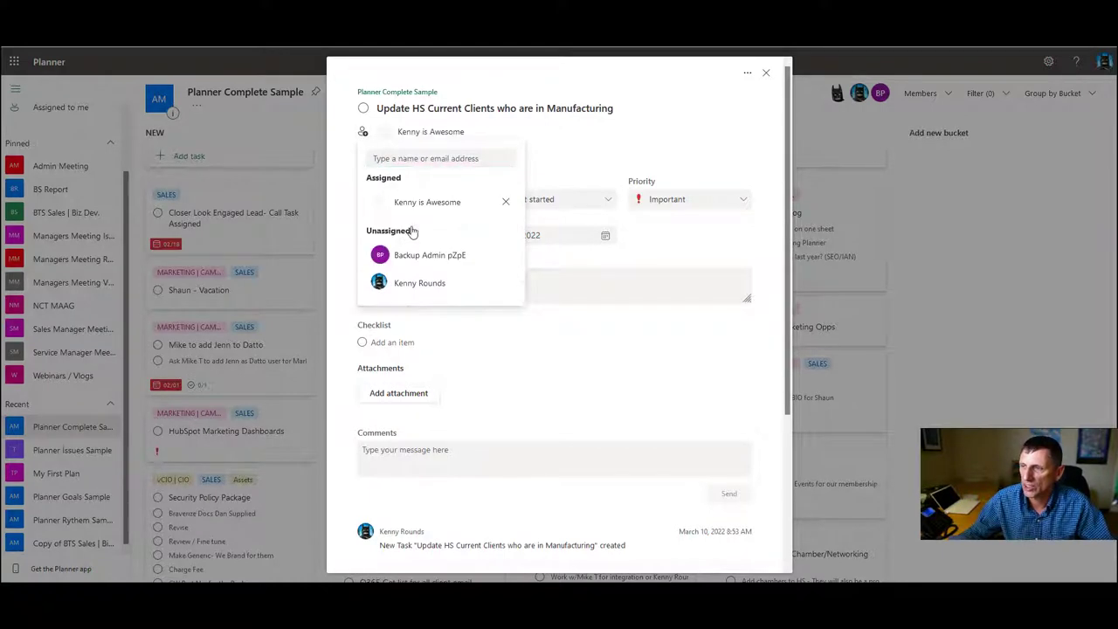
click(413, 305)
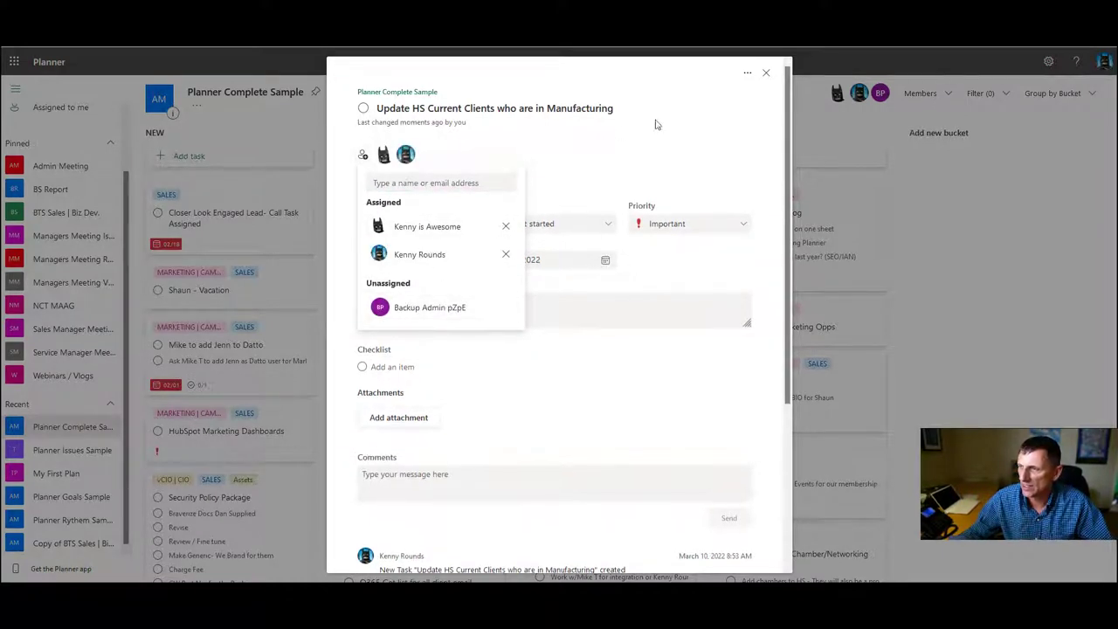
click(677, 108)
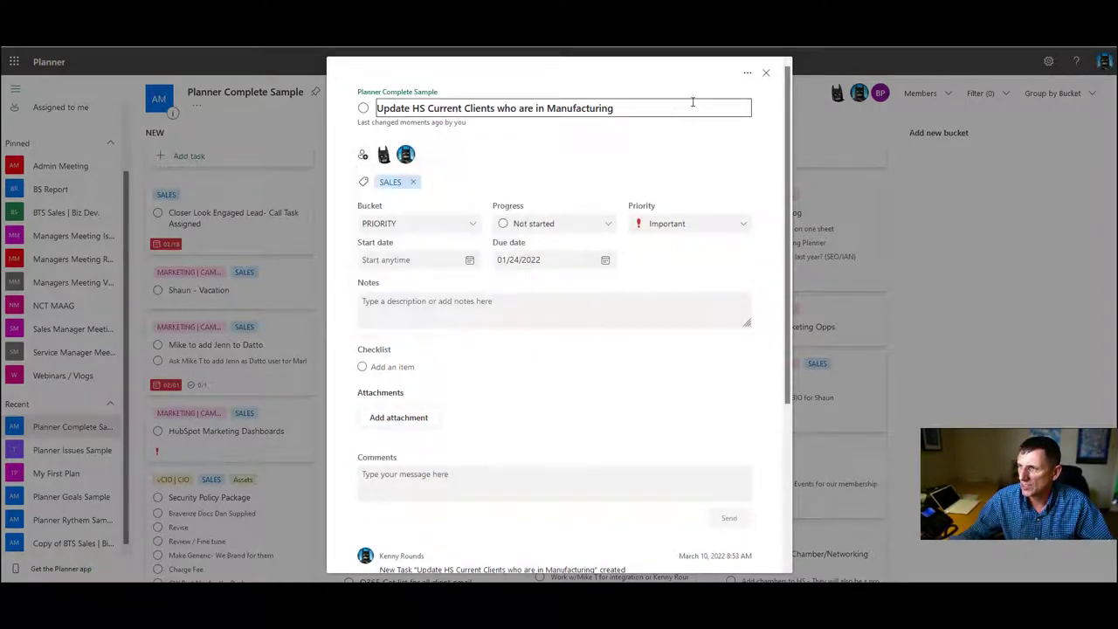
click(769, 75)
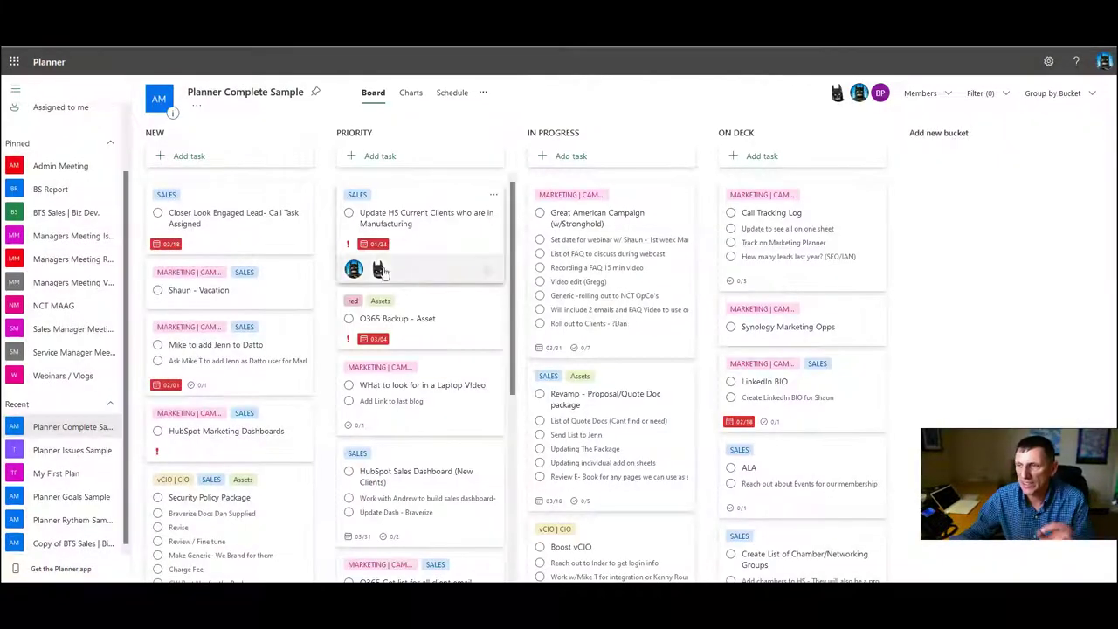
click(414, 197)
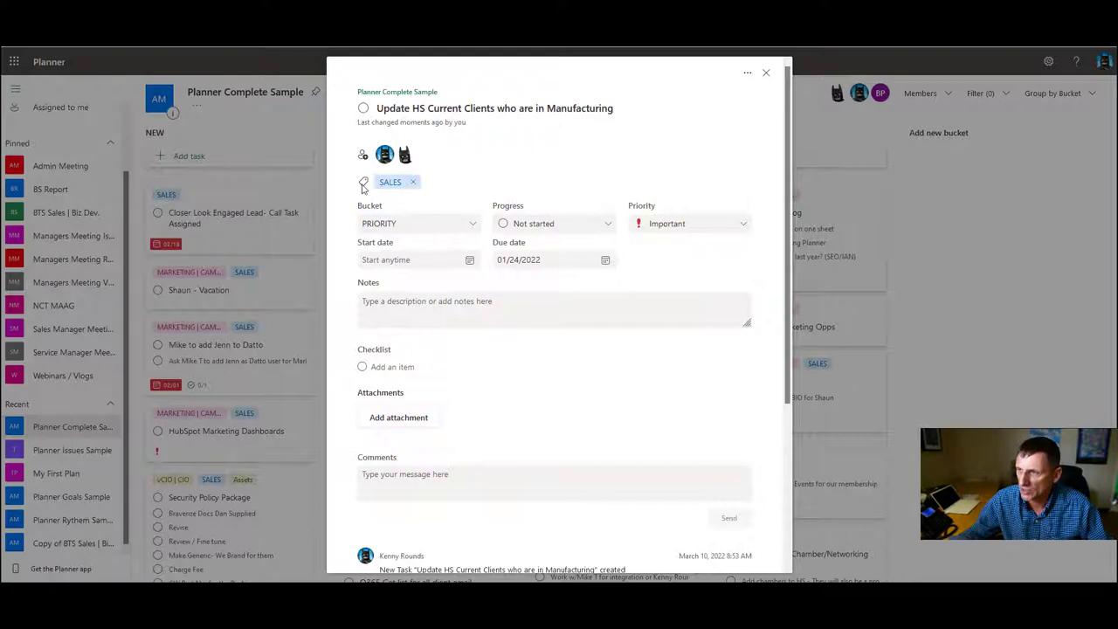
Step: Add the MARKETING | CAMPAIGNS label next to SALES on the Manufacturing clients task
click(446, 183)
scroll(467, 329, down, 4)
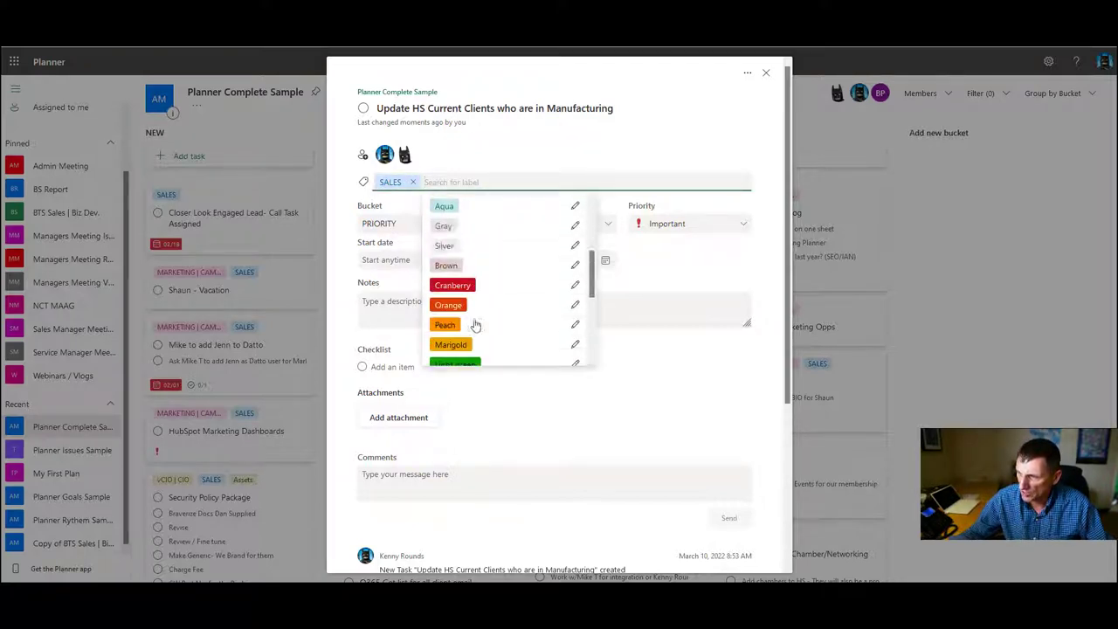
scroll(464, 320, down, 1)
scroll(476, 273, up, 2)
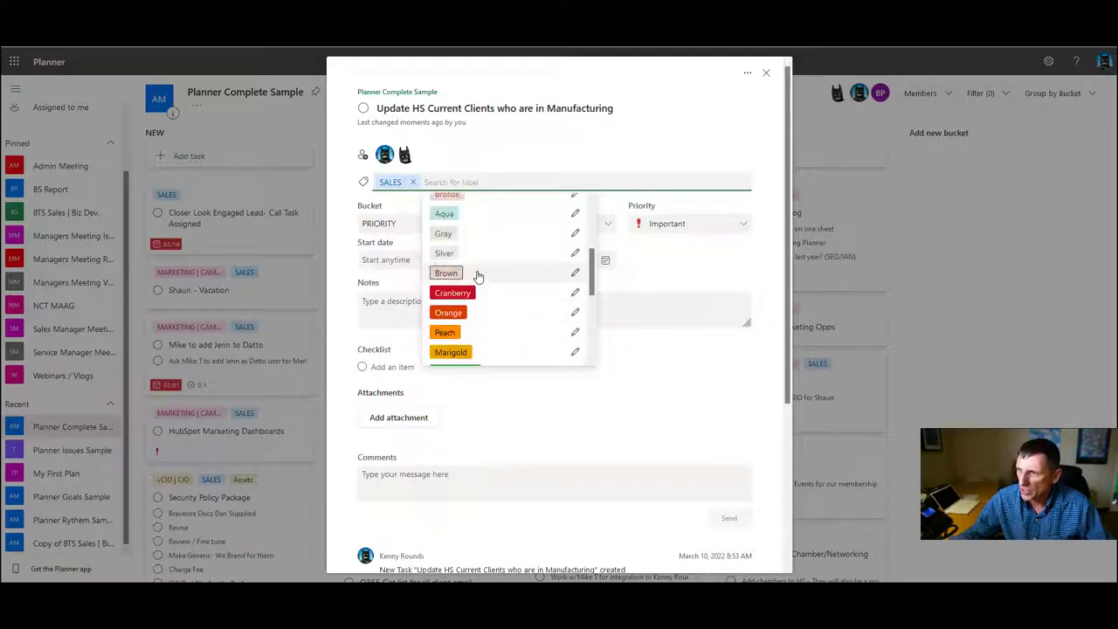
scroll(536, 257, up, 3)
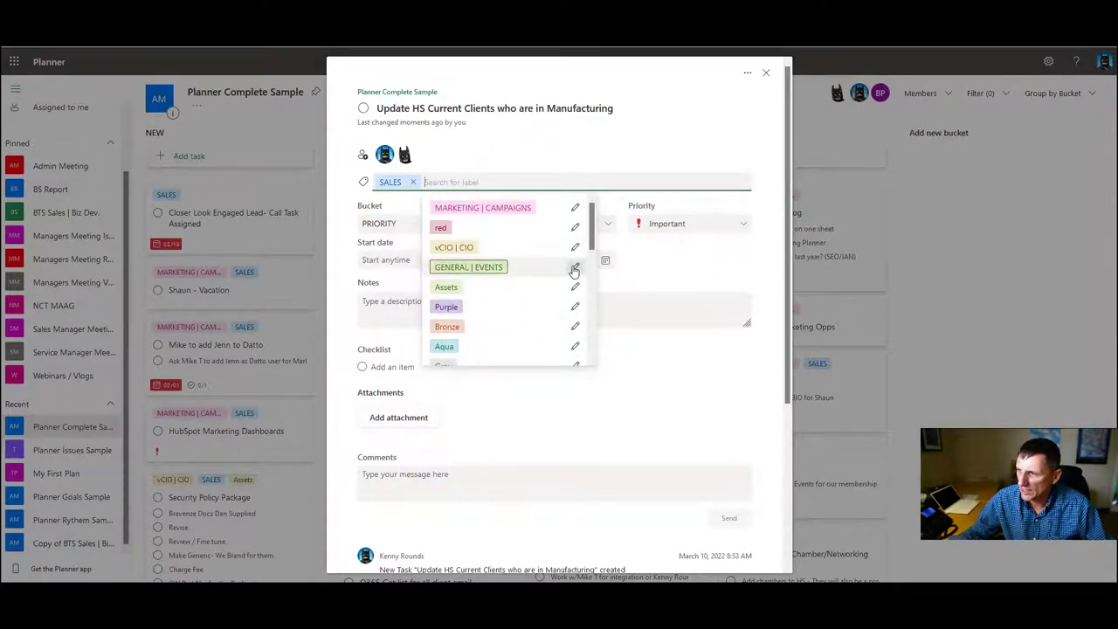
click(575, 268)
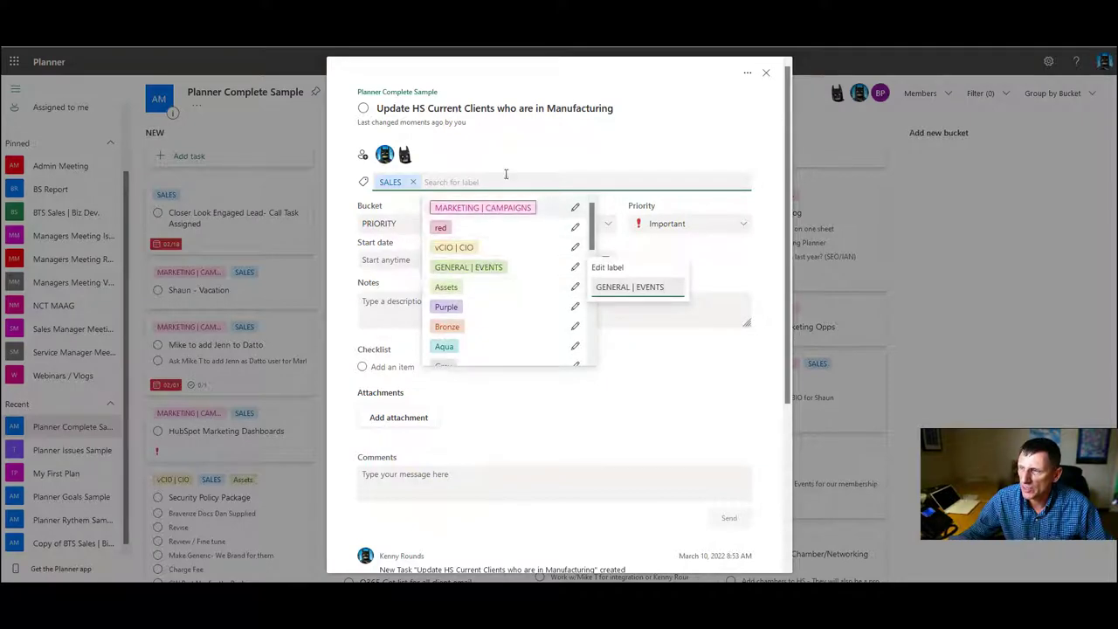
click(478, 208)
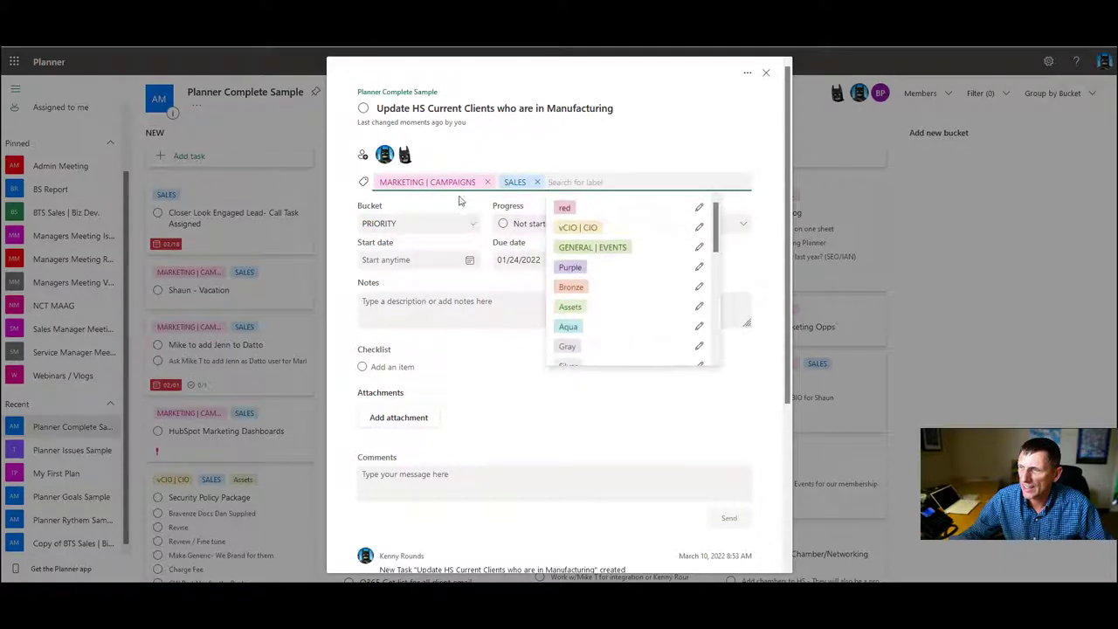
click(766, 73)
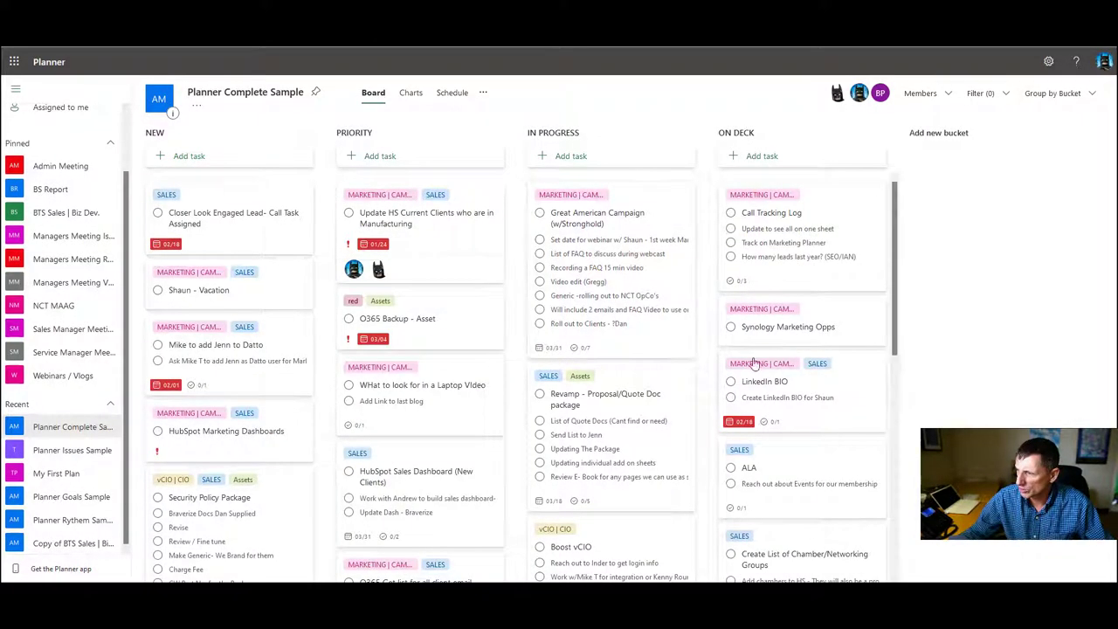
mouse_move(419, 231)
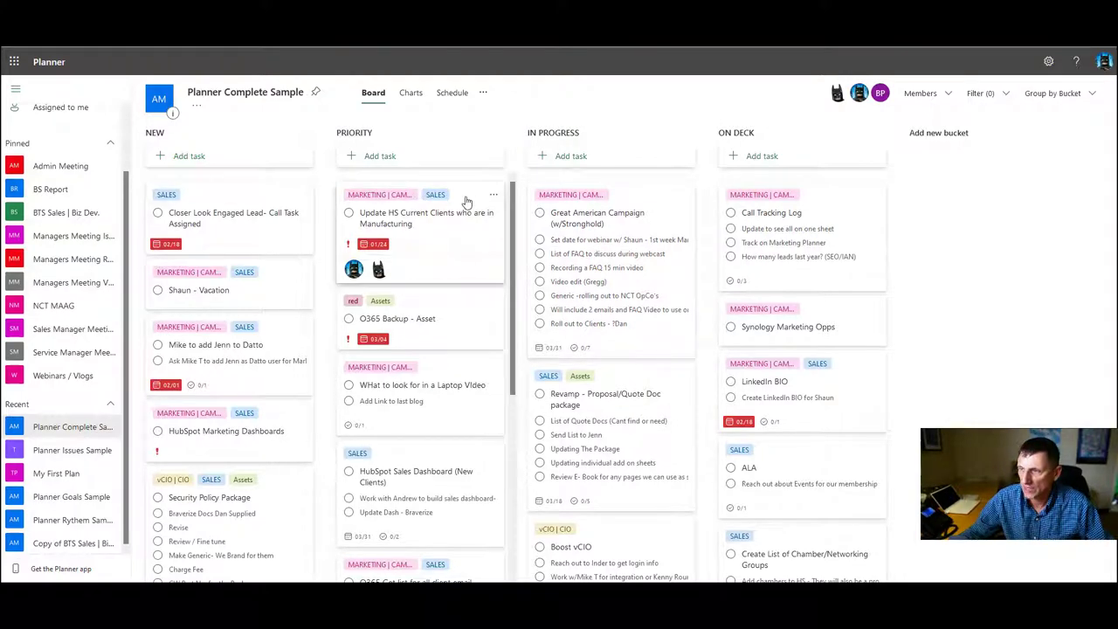
Step: Set the Manufacturing clients task's progress to In progress
click(459, 215)
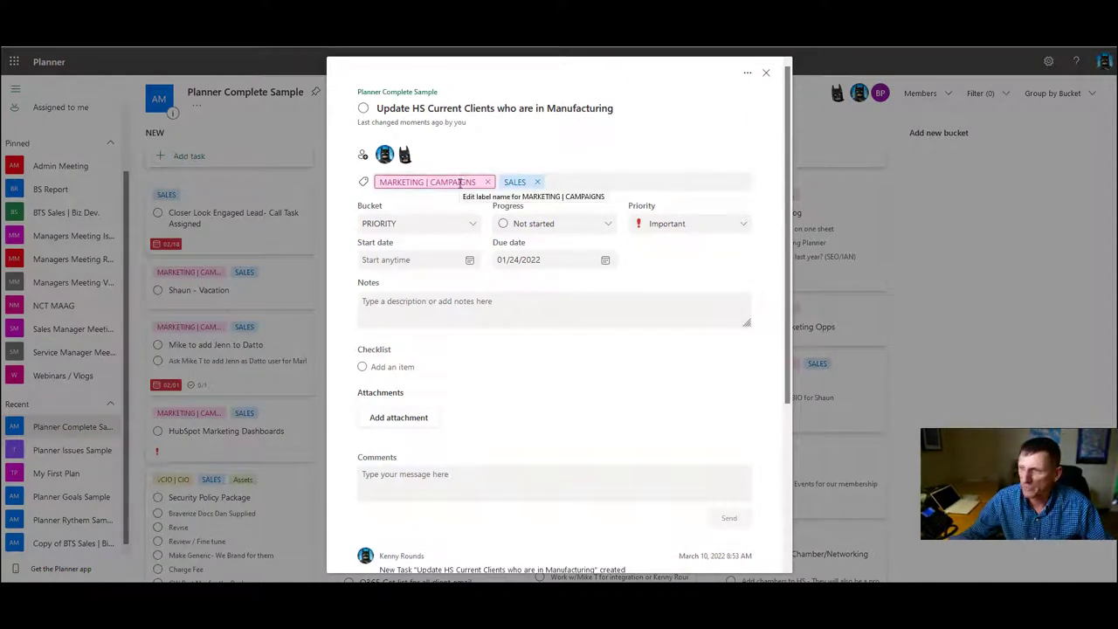
click(608, 224)
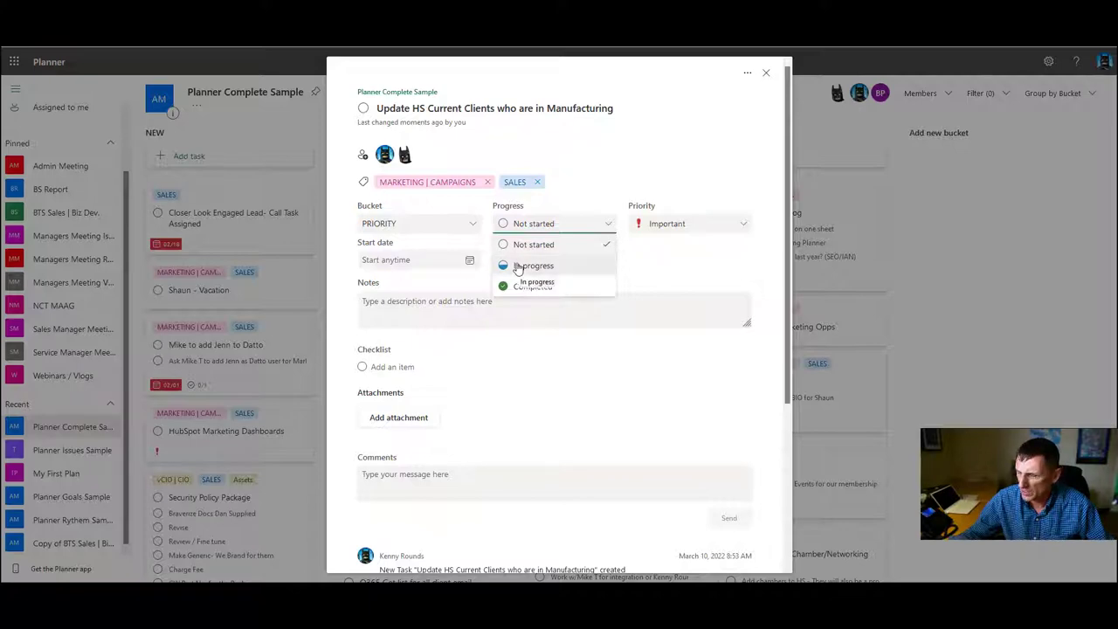
click(532, 266)
click(765, 72)
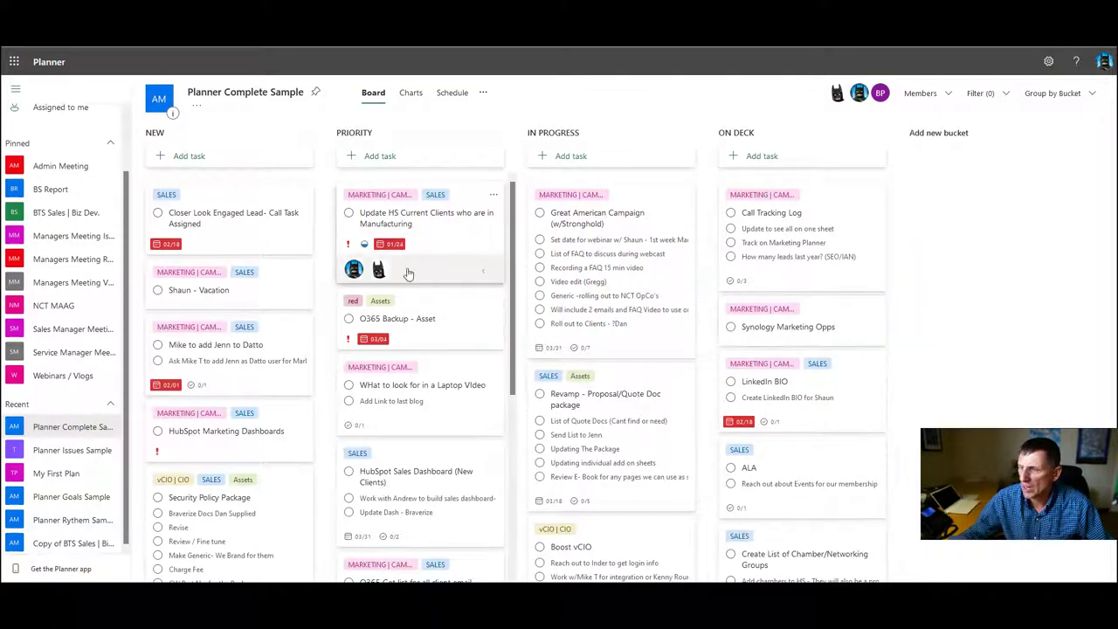
Step: Give the task a start date of March 15 and a due date of March 17, 2022
click(452, 234)
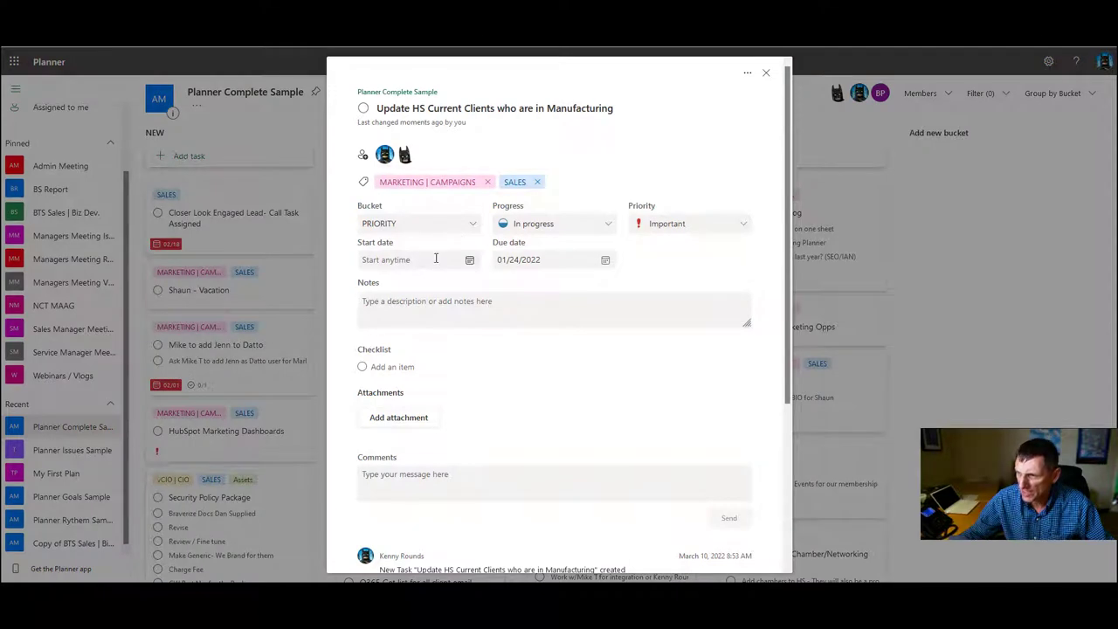
click(469, 261)
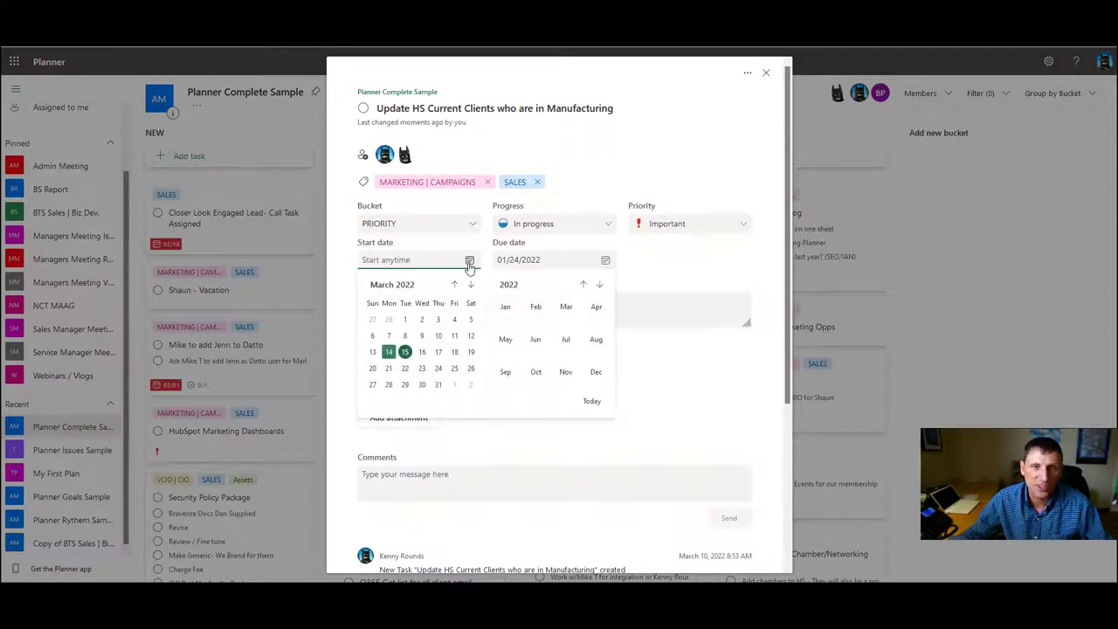
click(405, 352)
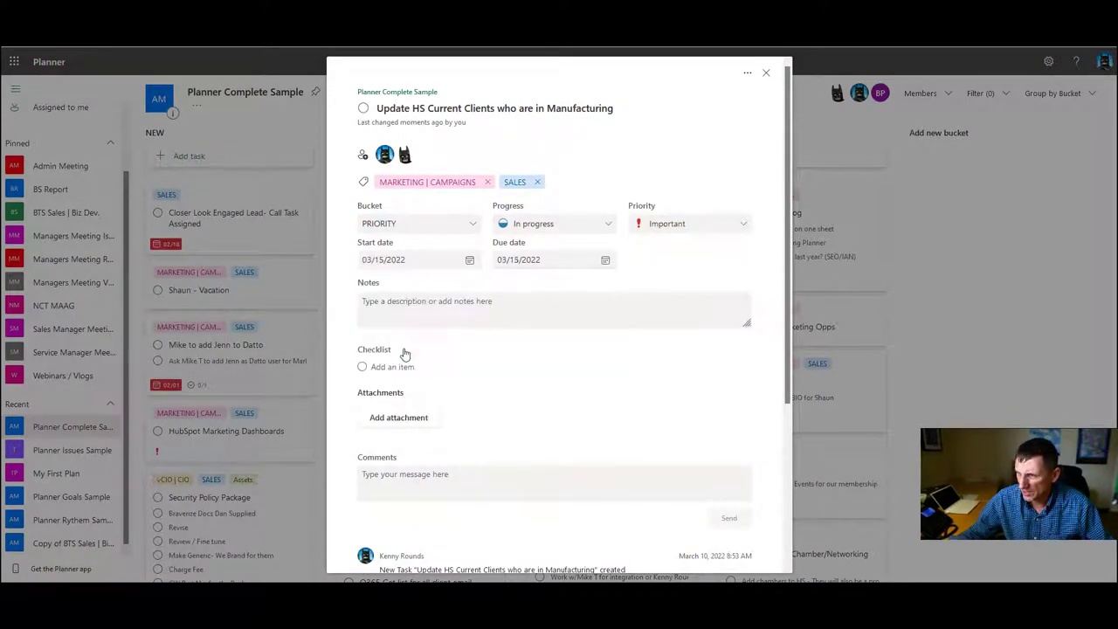
click(469, 261)
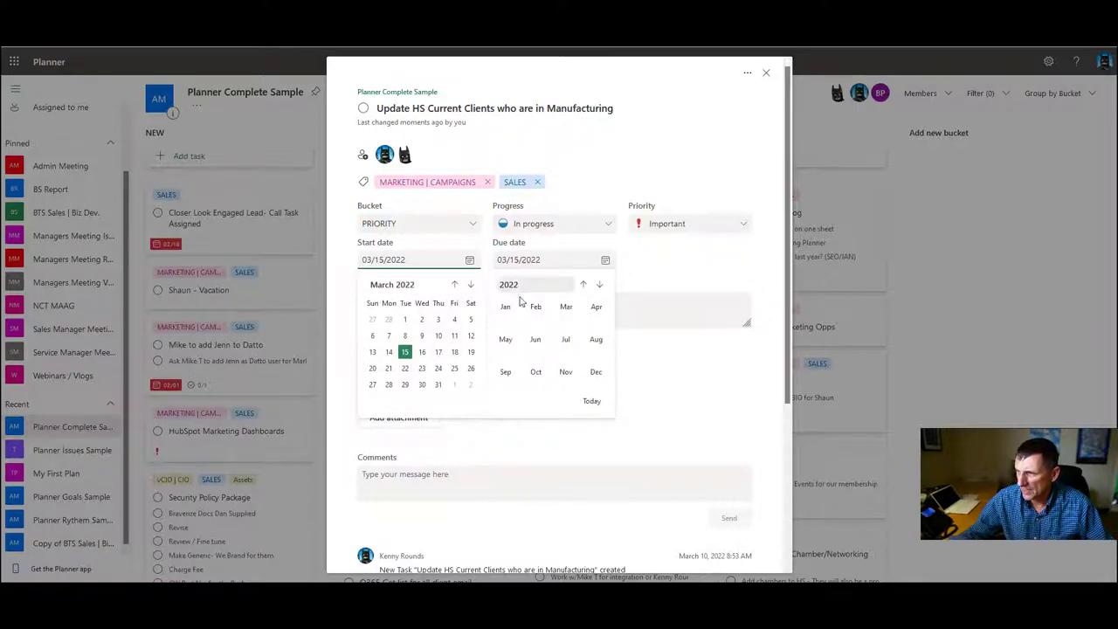
click(605, 260)
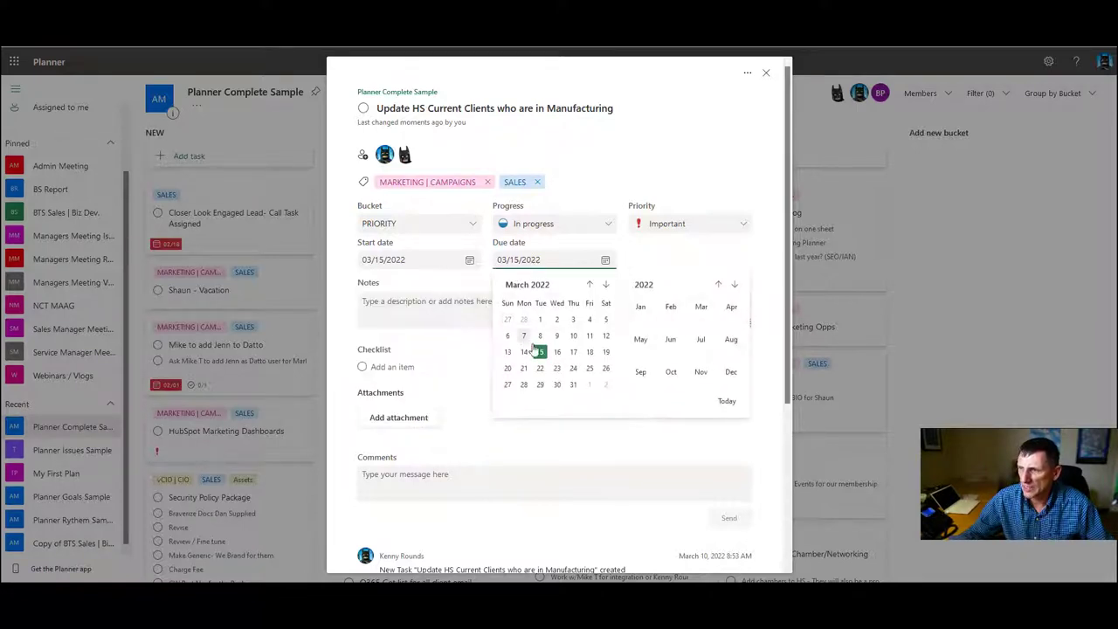
click(573, 353)
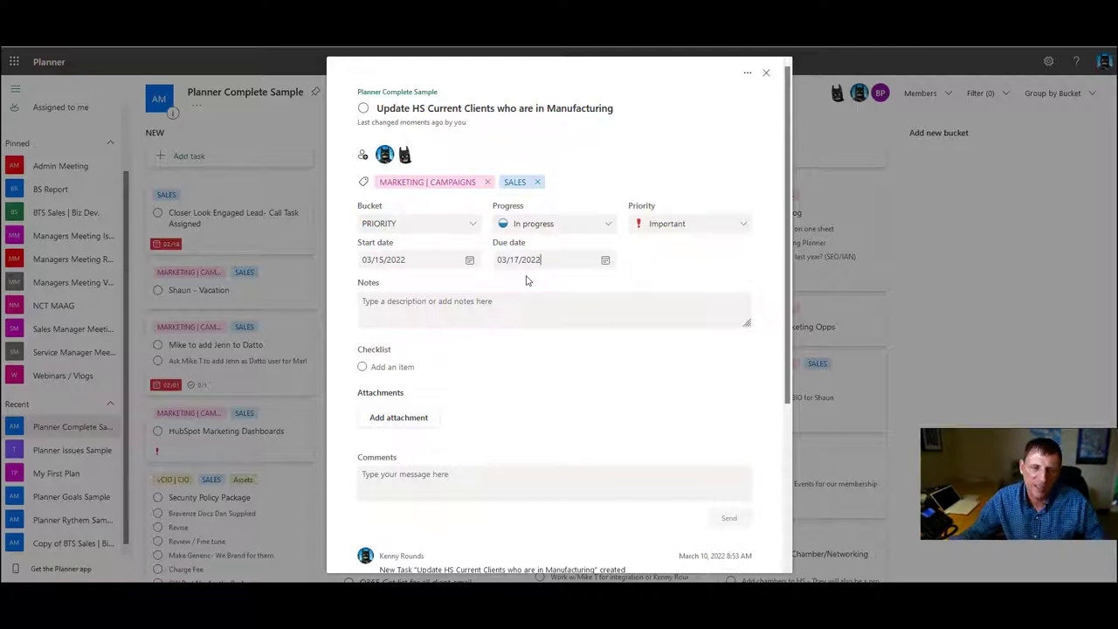
Step: Attach a bravertechnology.com URL link to the task and open that website
scroll(464, 285, down, 1)
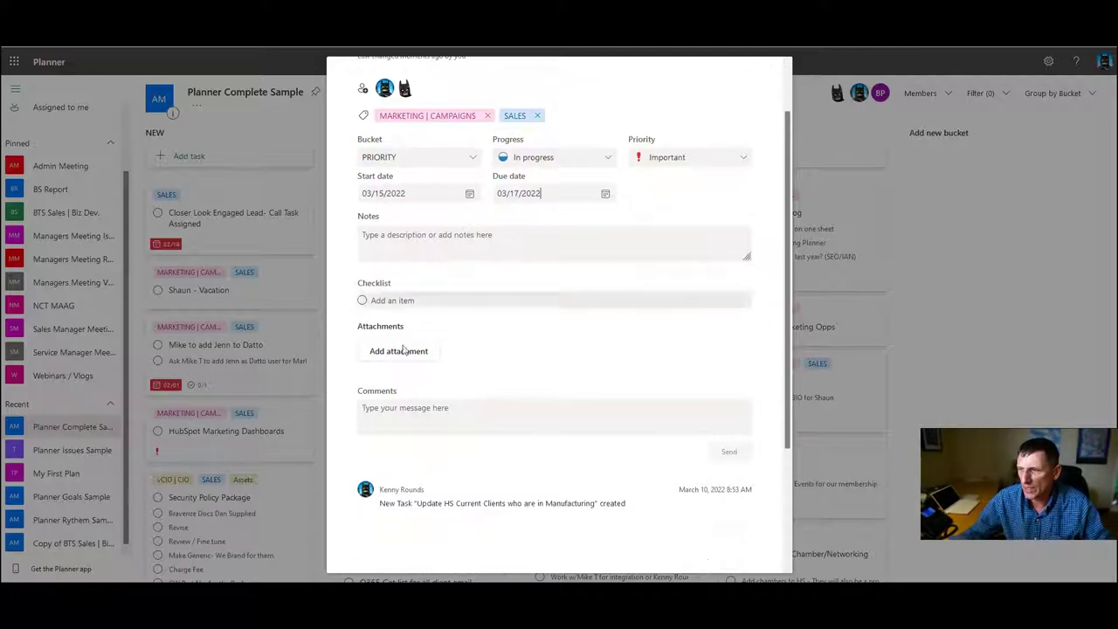
click(399, 352)
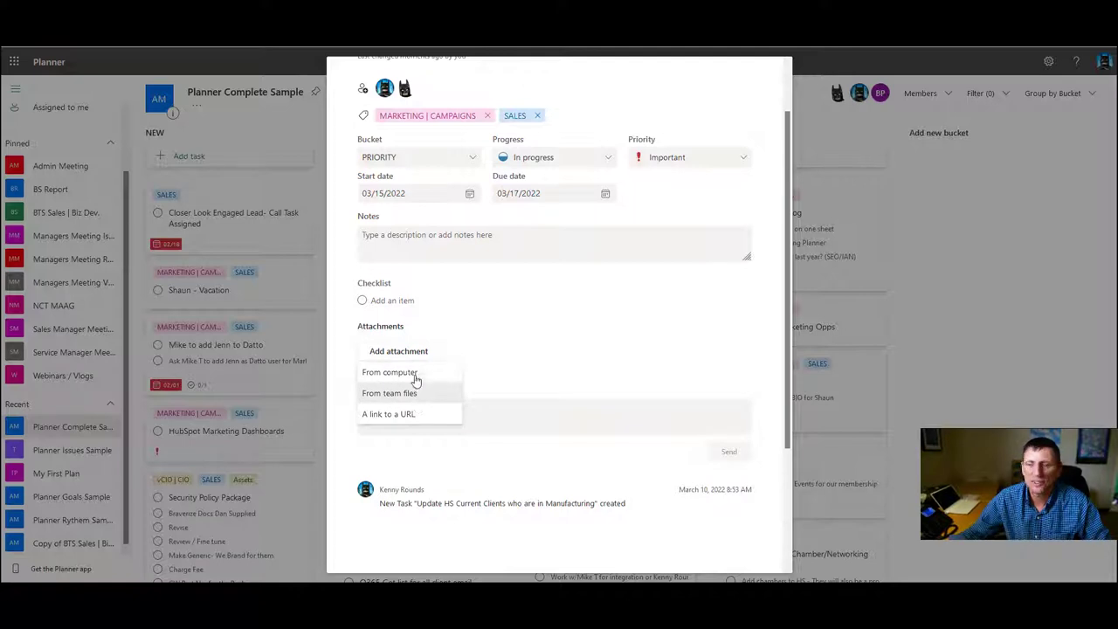
click(402, 417)
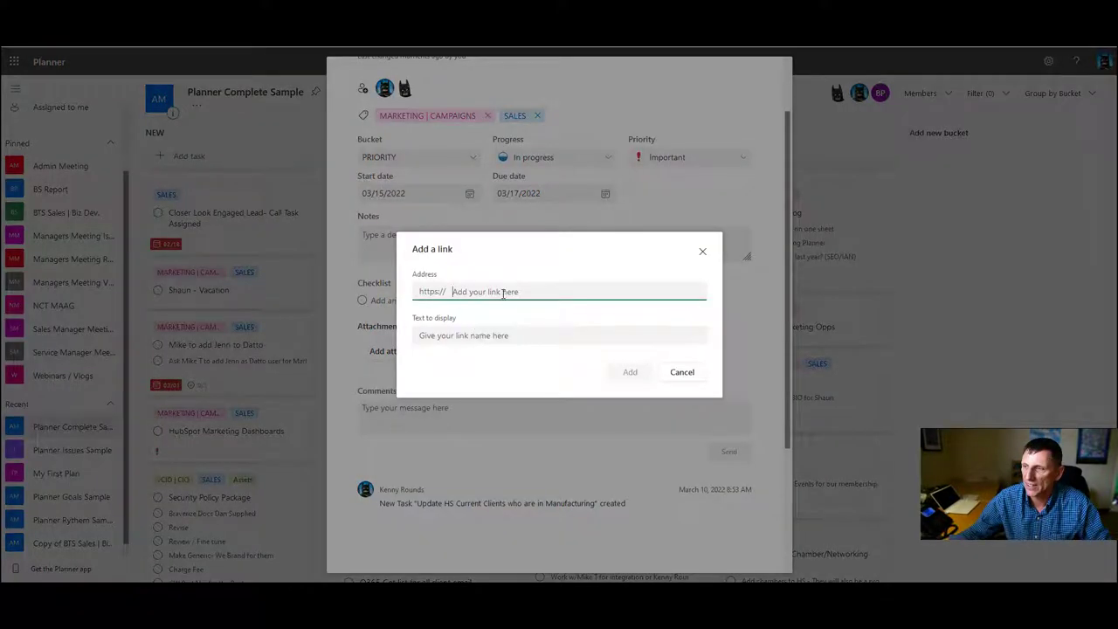
text(https://bravertechnology.com/)
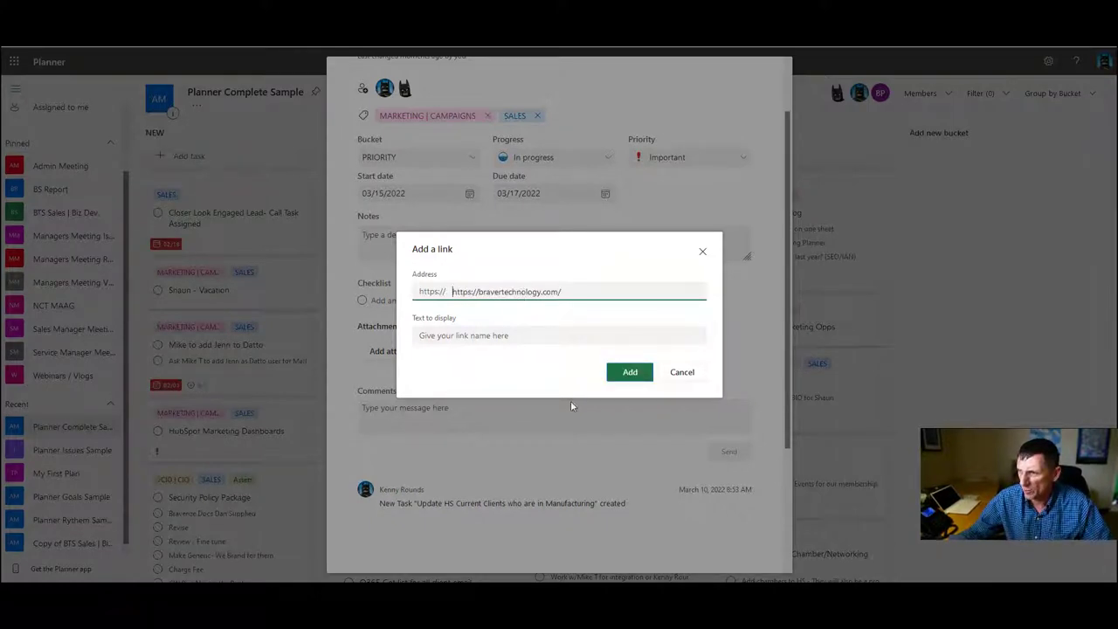
click(629, 372)
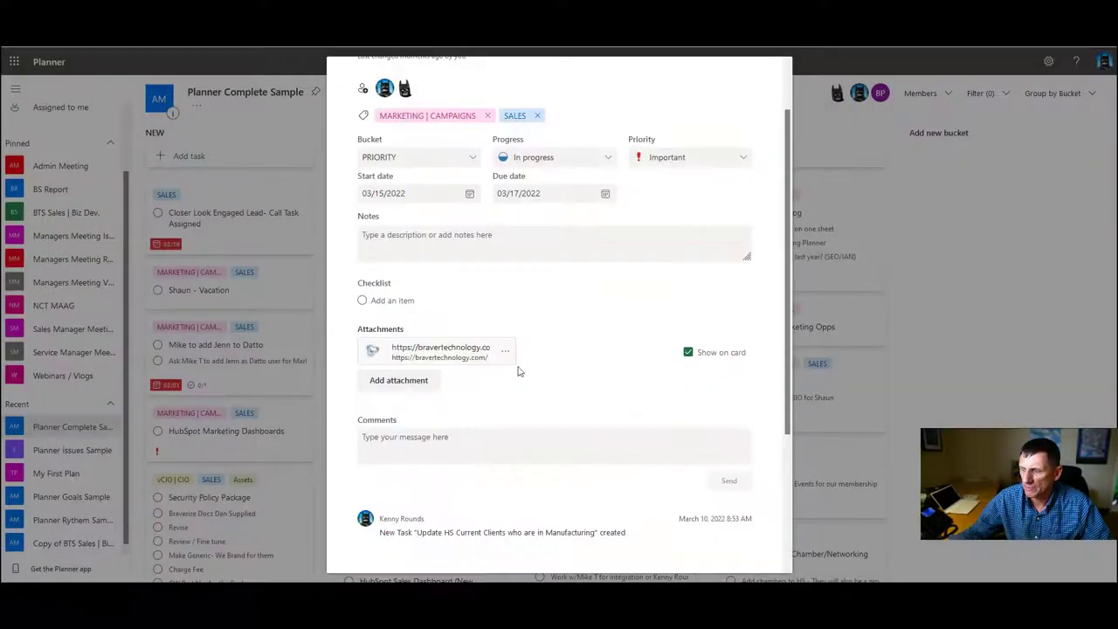
click(449, 364)
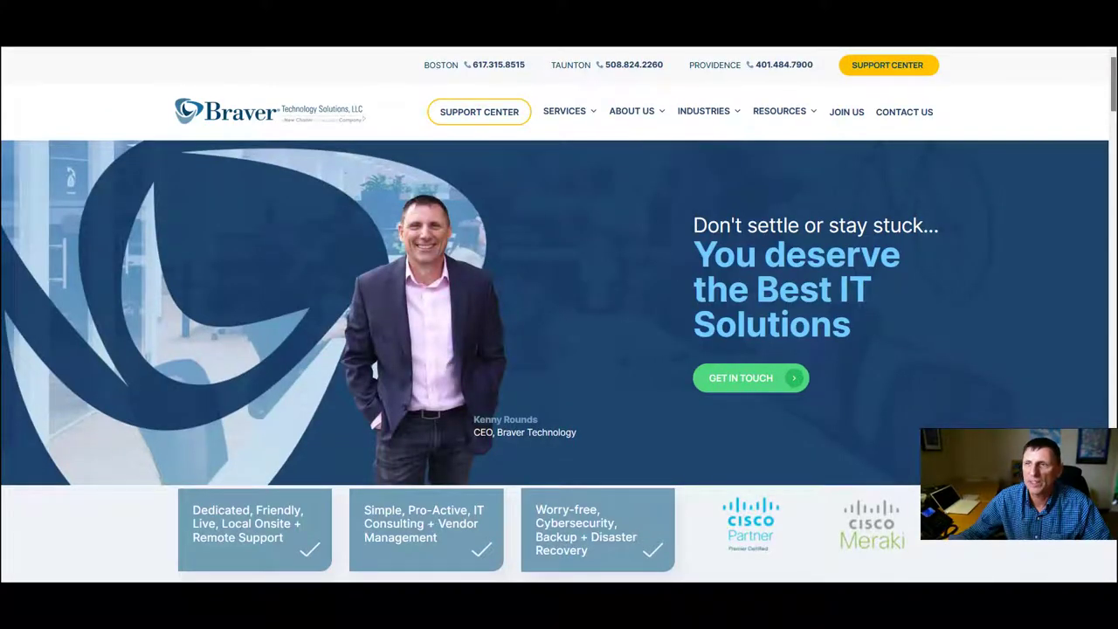
Step: Close the Braver Technology browser tab to return to the Planner task
key(ctrl+w)
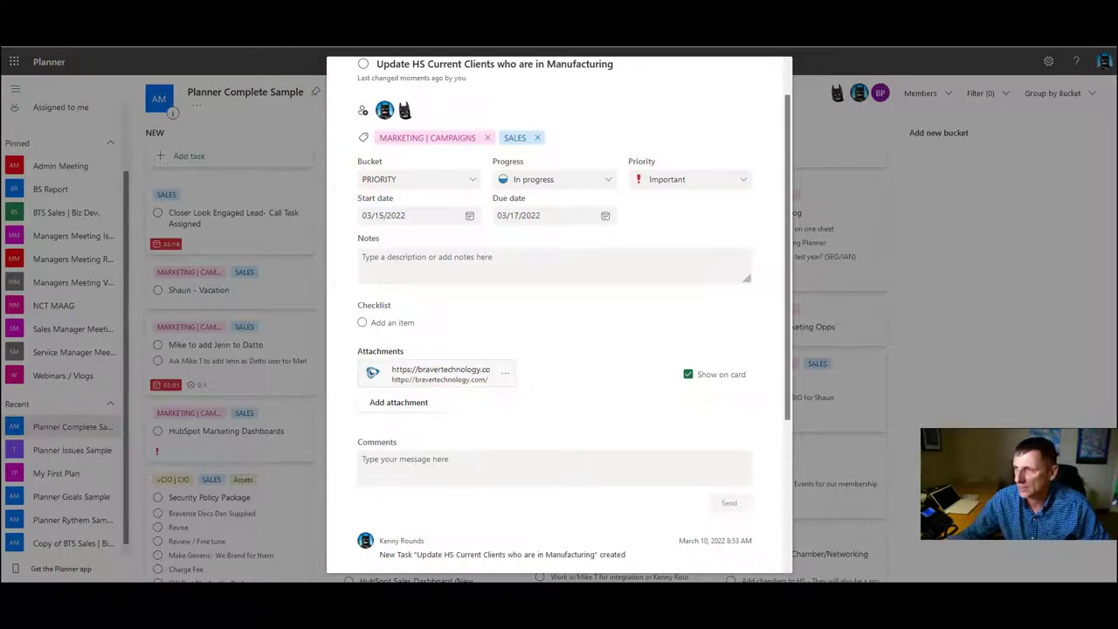
Step: Close the task, review the status and bucket charts, then view the March 2022 schedule
scroll(746, 102, up, 2)
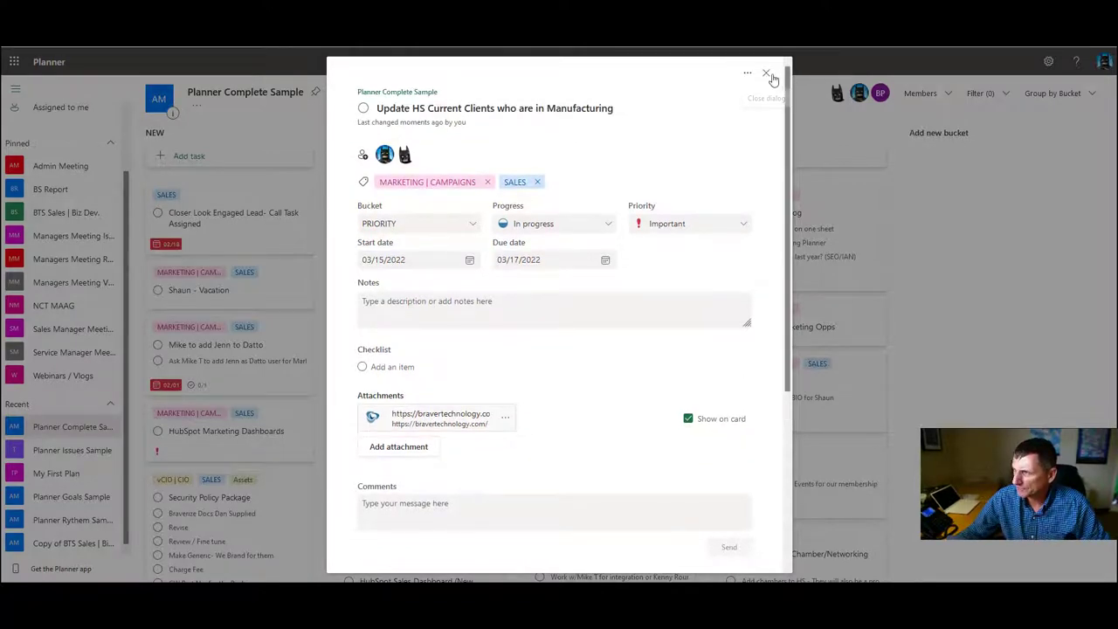
click(776, 77)
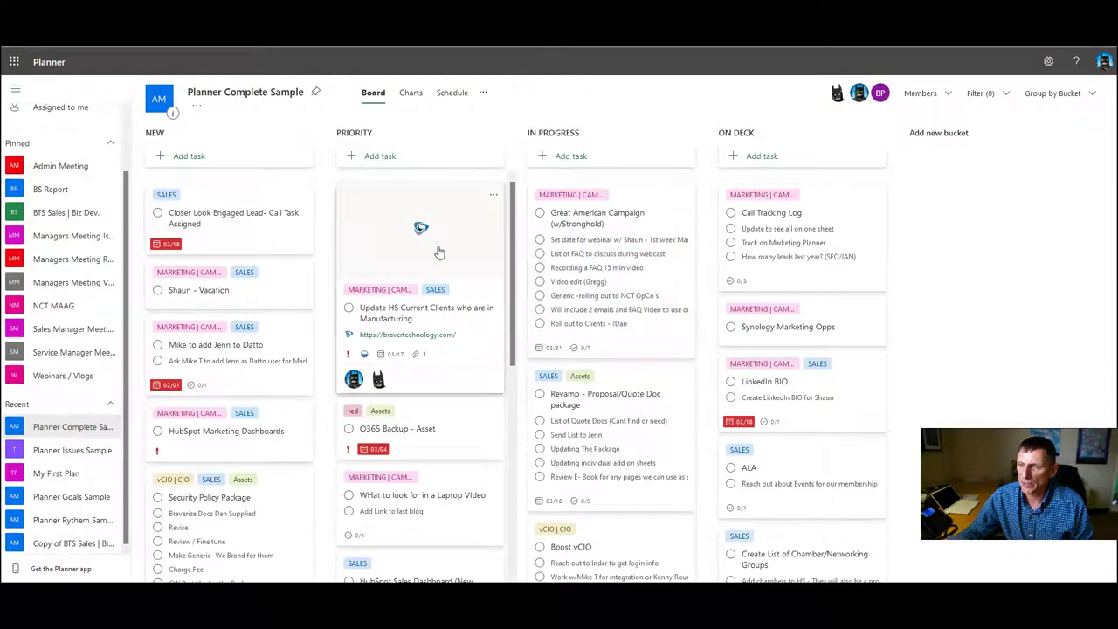
click(412, 93)
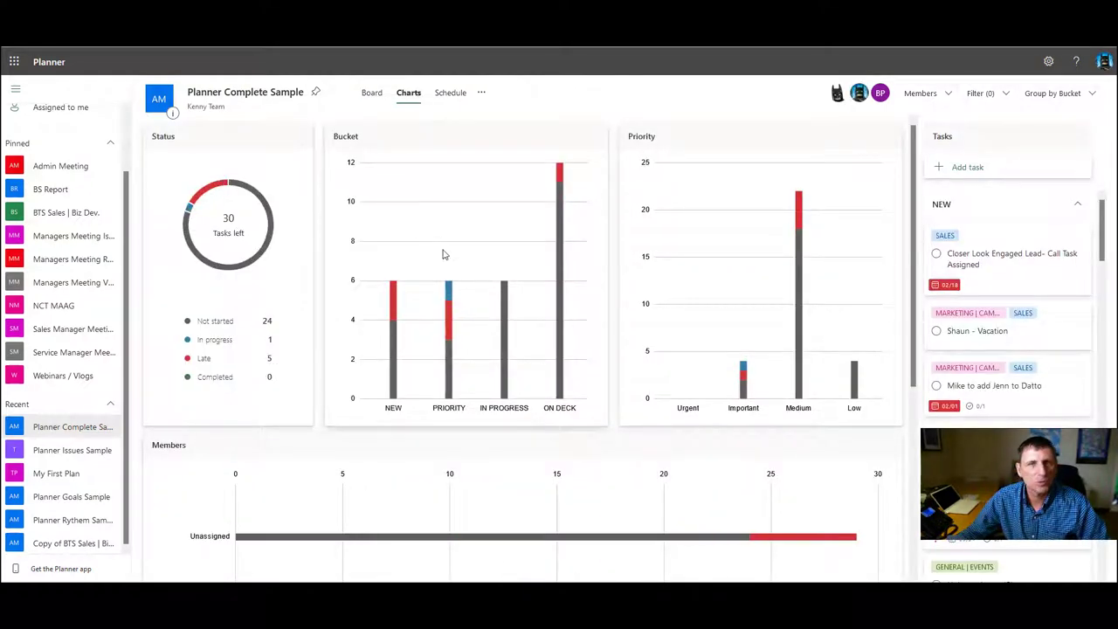
scroll(442, 254, down, 5)
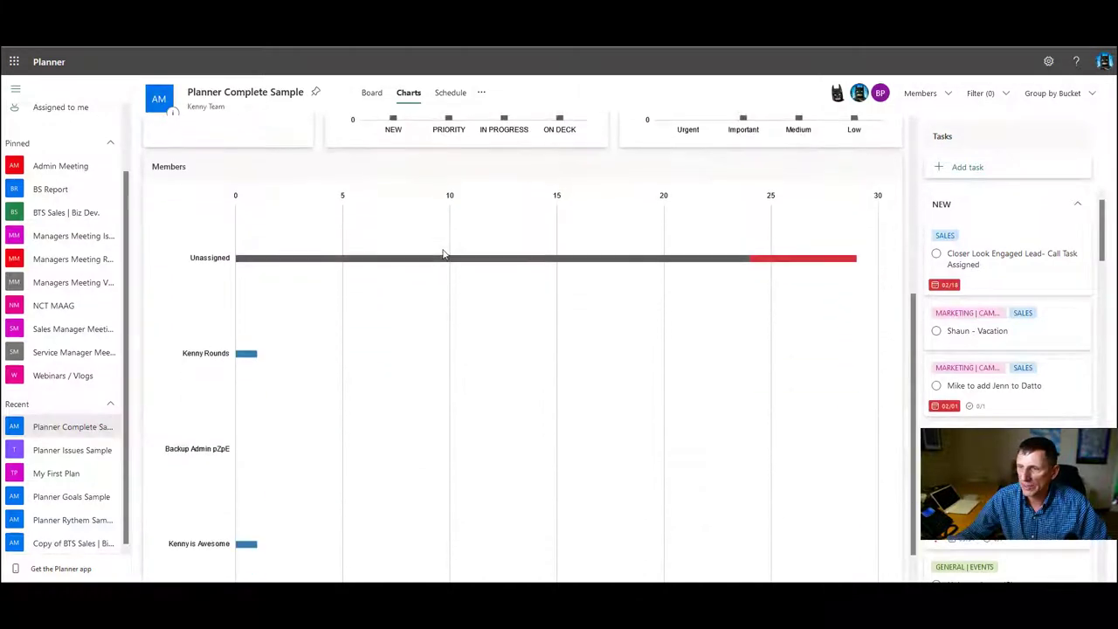
scroll(443, 254, up, 5)
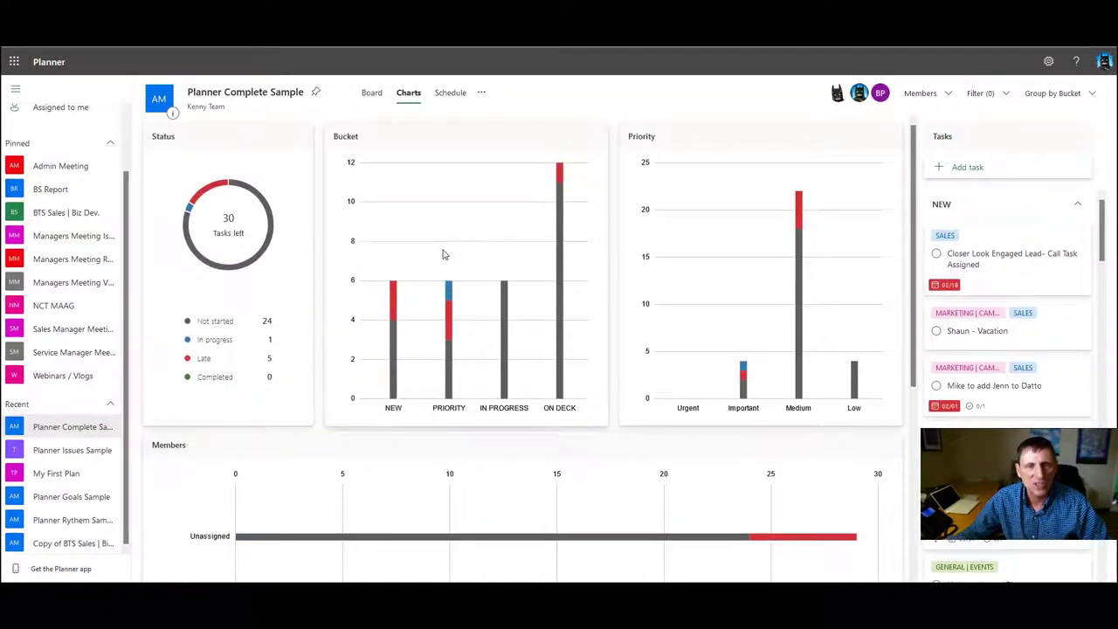
click(451, 96)
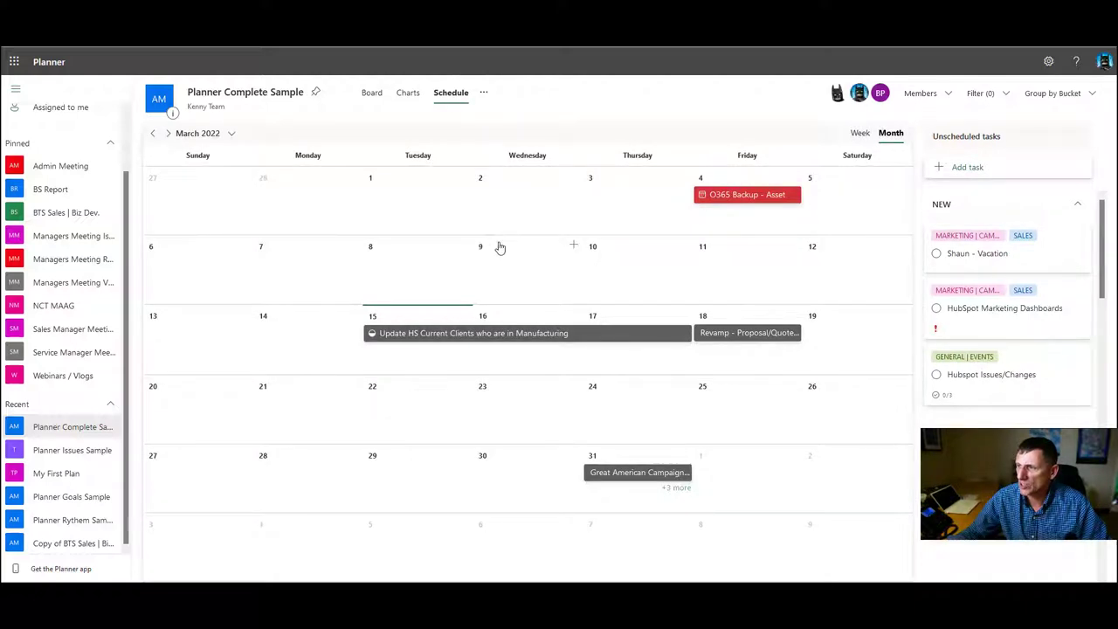
Step: Browse between February, March and April, then switch the schedule to the Feb 27 – Mar 5 week
click(153, 134)
click(168, 134)
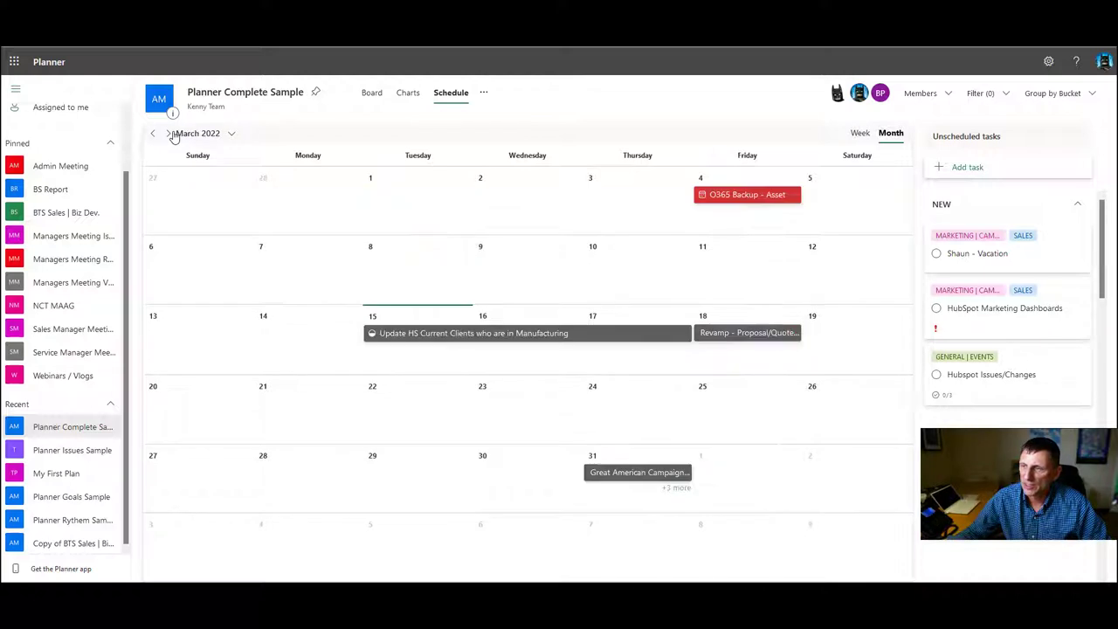
click(168, 135)
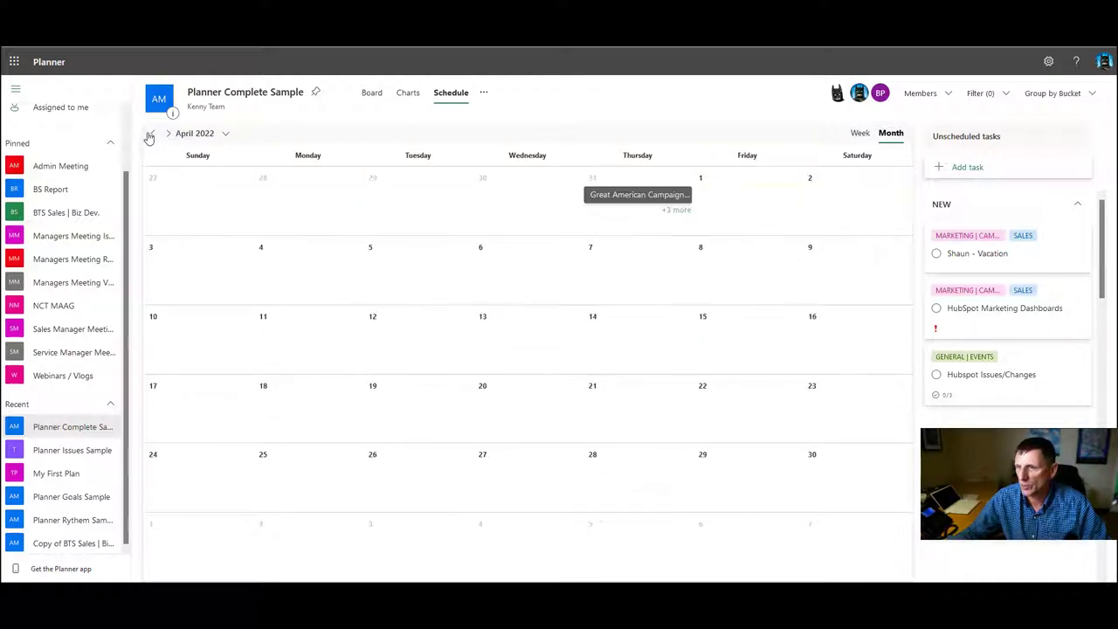
click(150, 134)
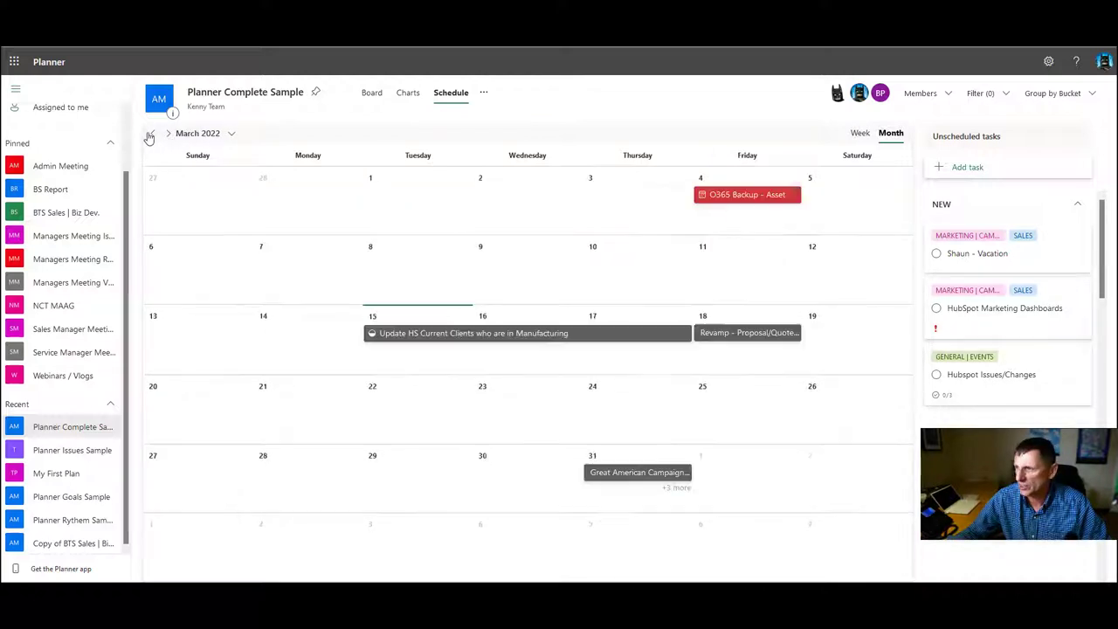
click(860, 133)
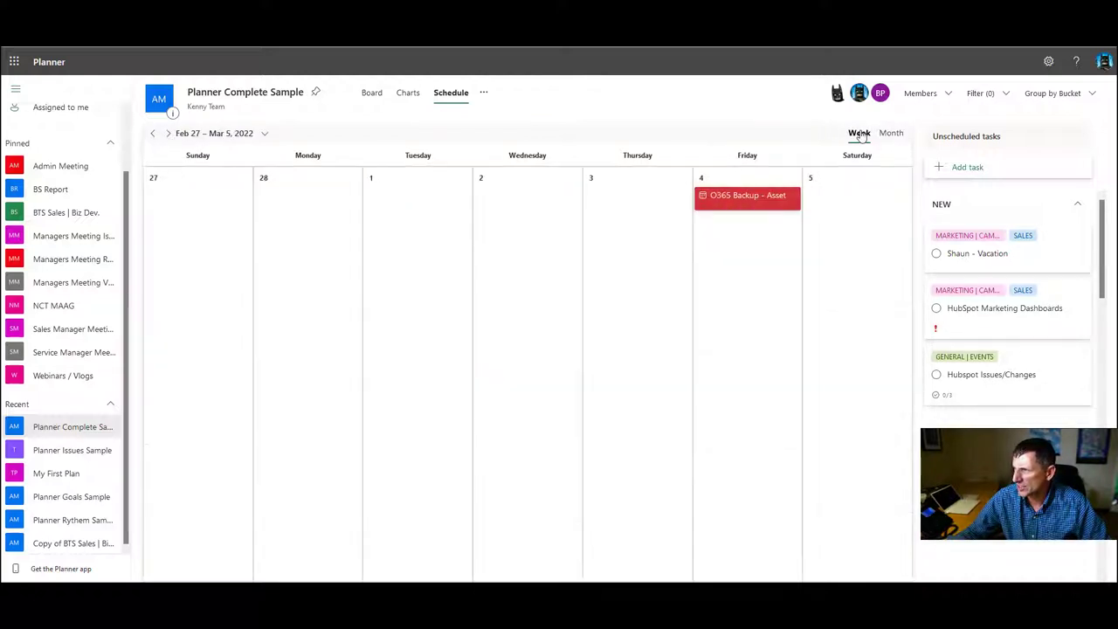
click(264, 134)
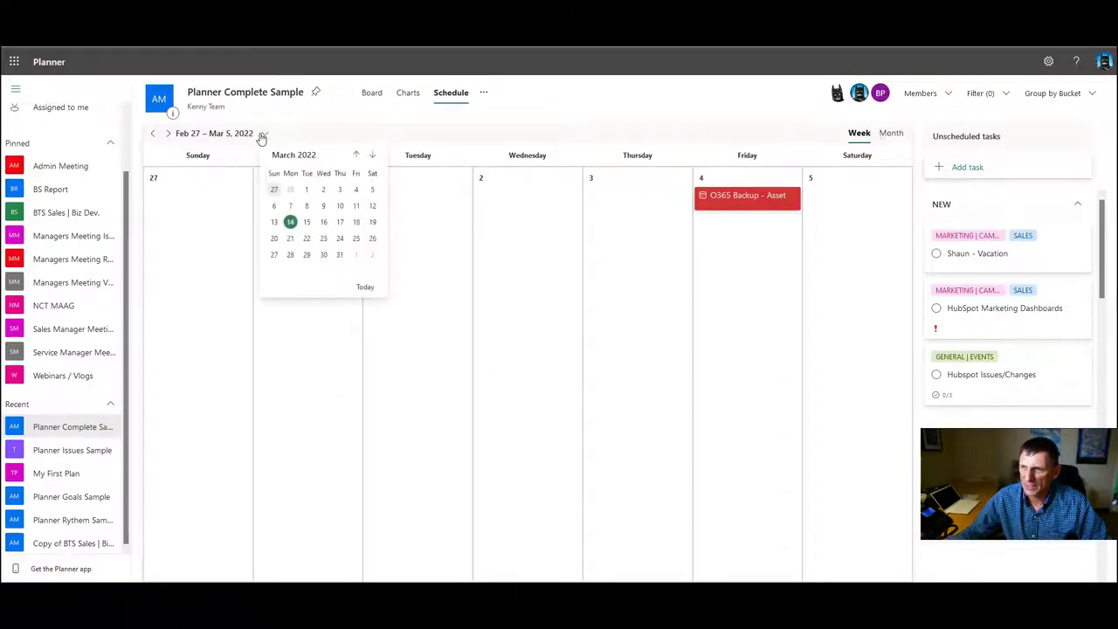
click(690, 127)
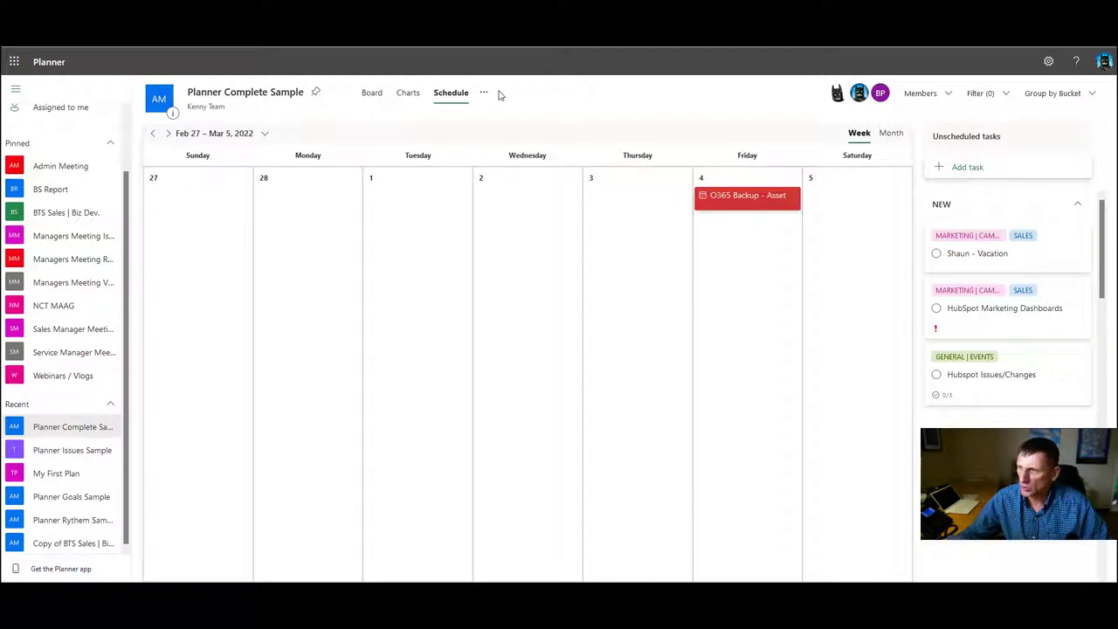
click(999, 99)
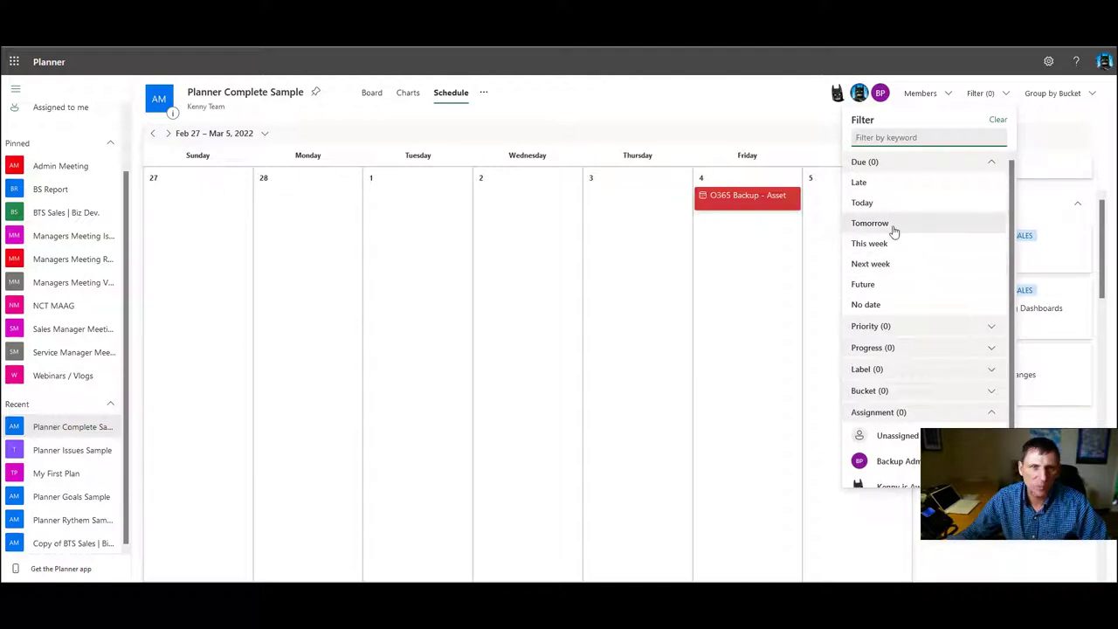
Step: On the board, filter to tasks due today, this week, next week and one member's tasks
click(371, 92)
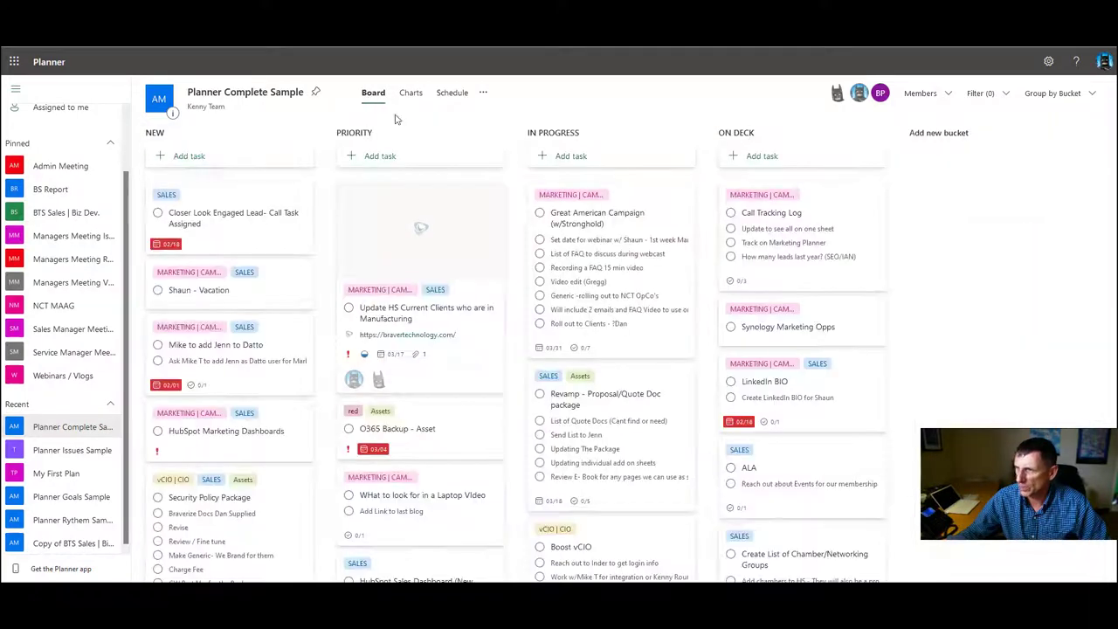
click(979, 93)
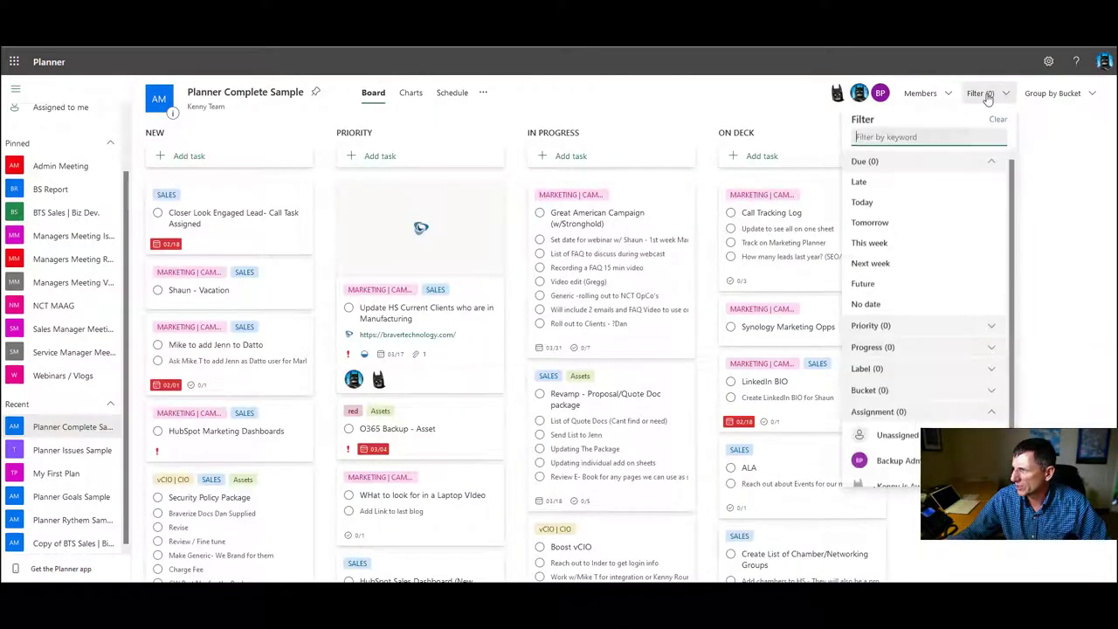
click(906, 208)
click(916, 243)
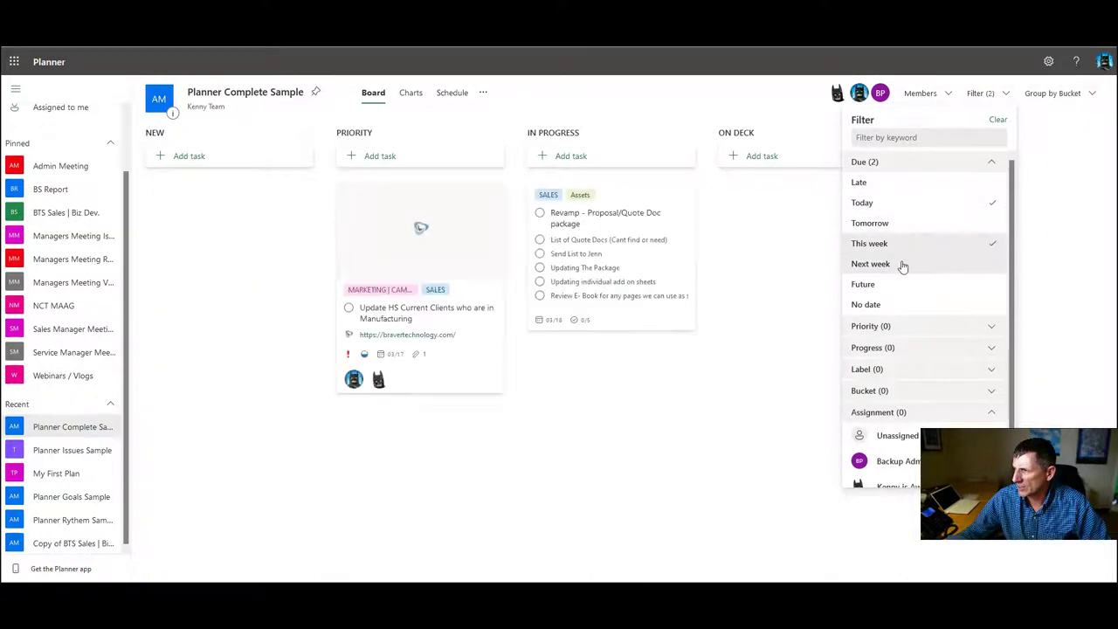
click(903, 265)
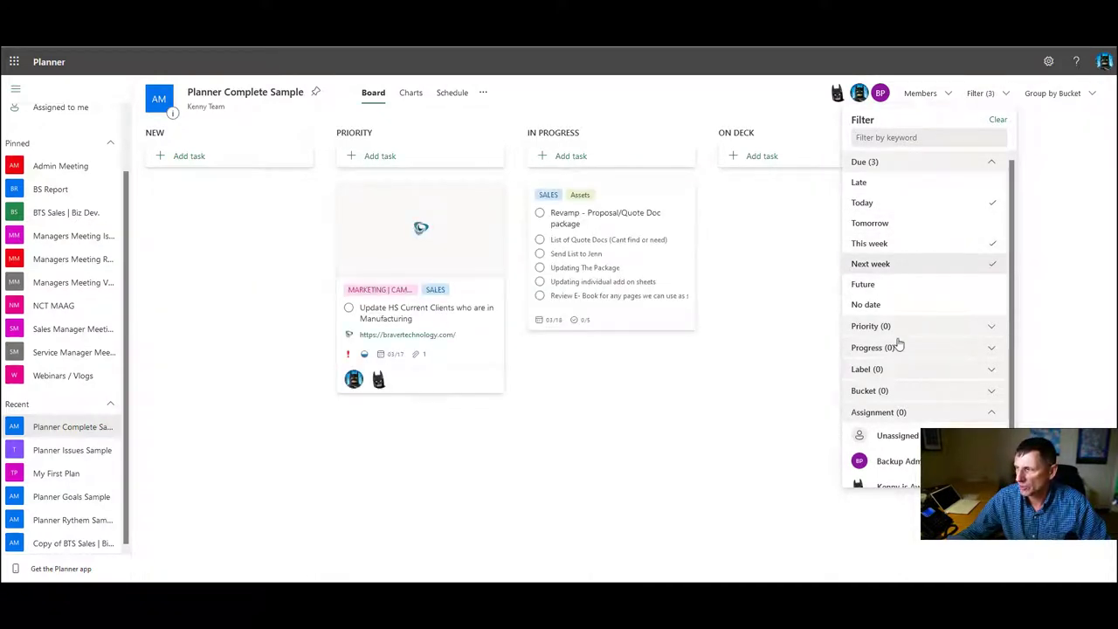
scroll(899, 345, down, 2)
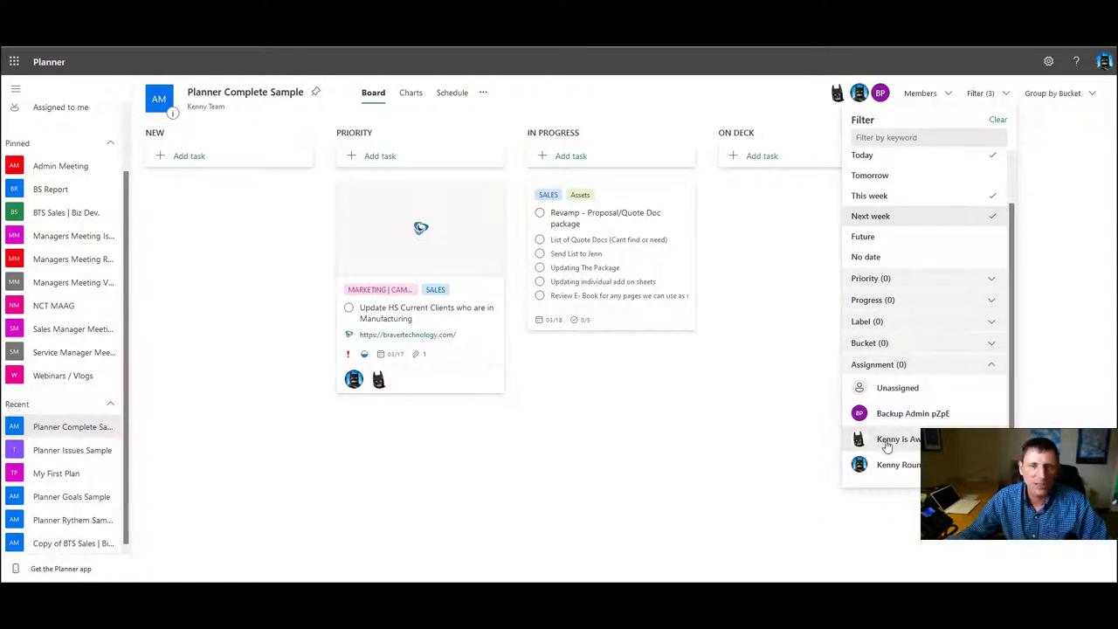
click(889, 467)
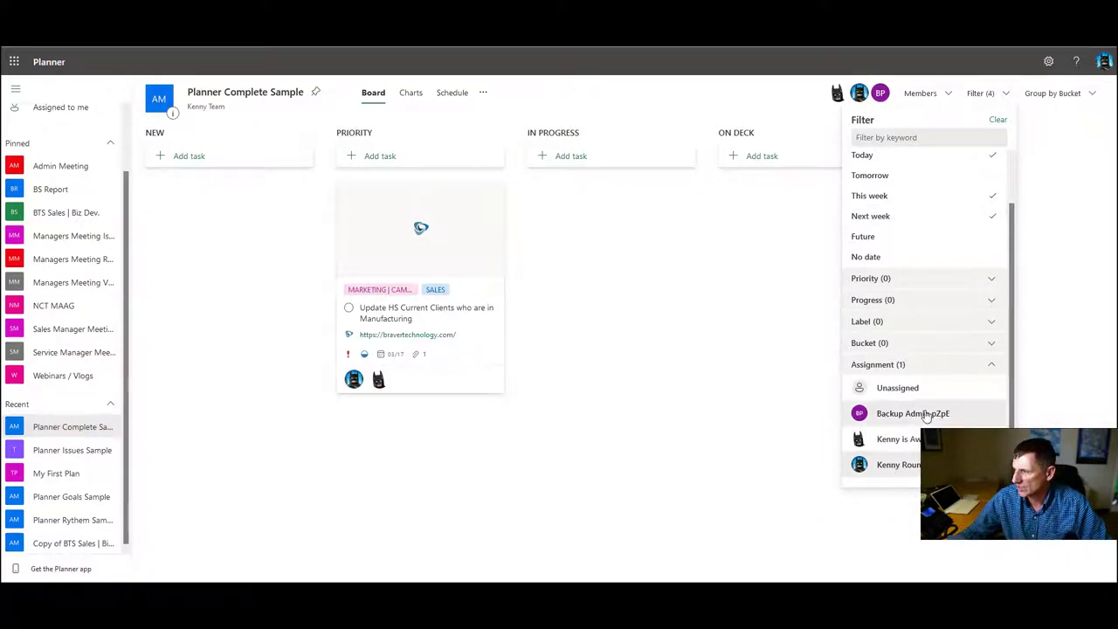
click(905, 344)
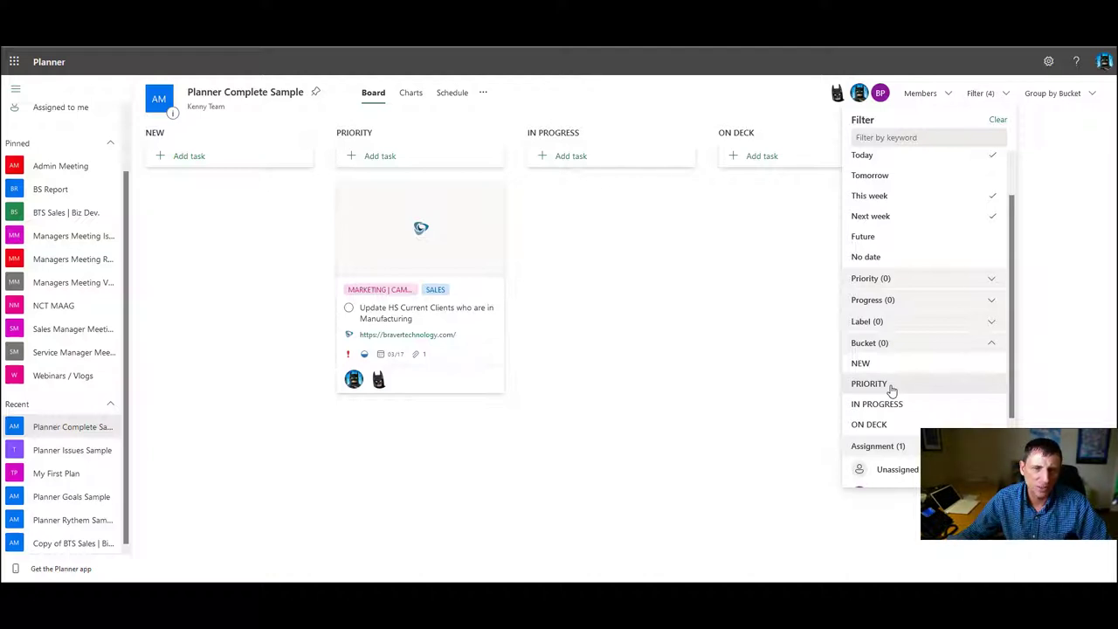
Step: Clear all active filters so every task reappears on the board
click(772, 259)
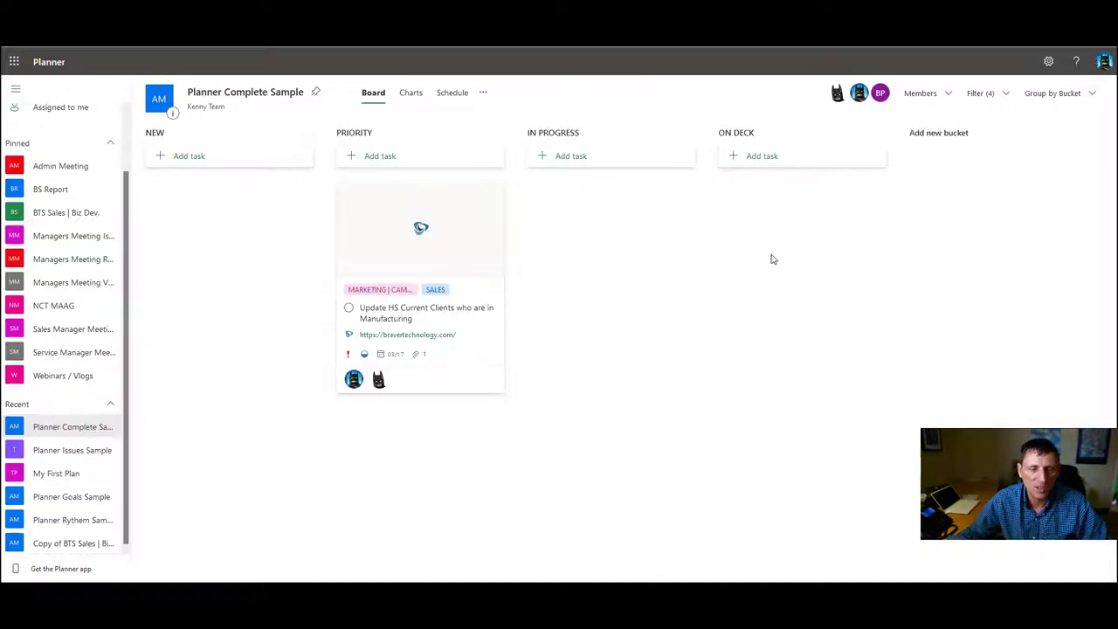
click(993, 98)
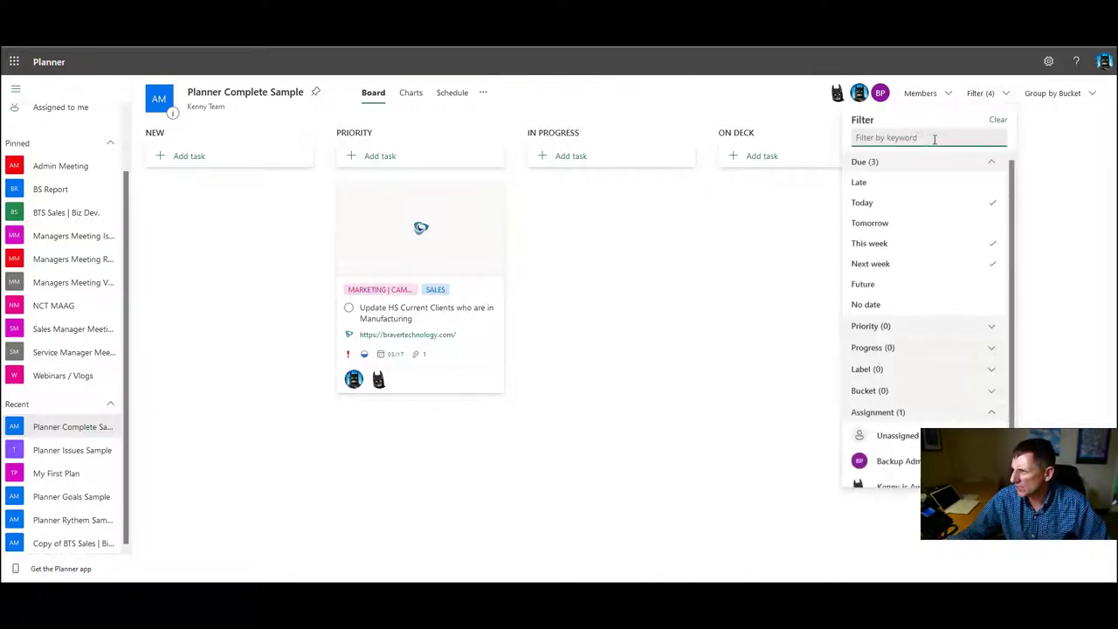
click(995, 120)
click(648, 102)
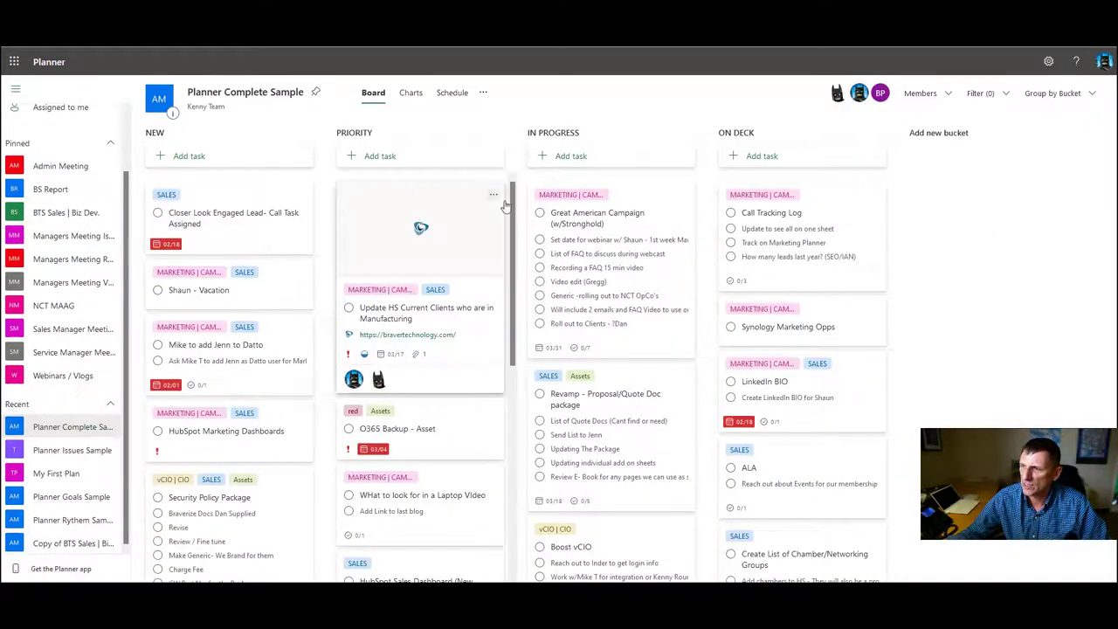
Step: Hide the website preview on the Manufacturing clients card and bring up the card's options menu
click(495, 196)
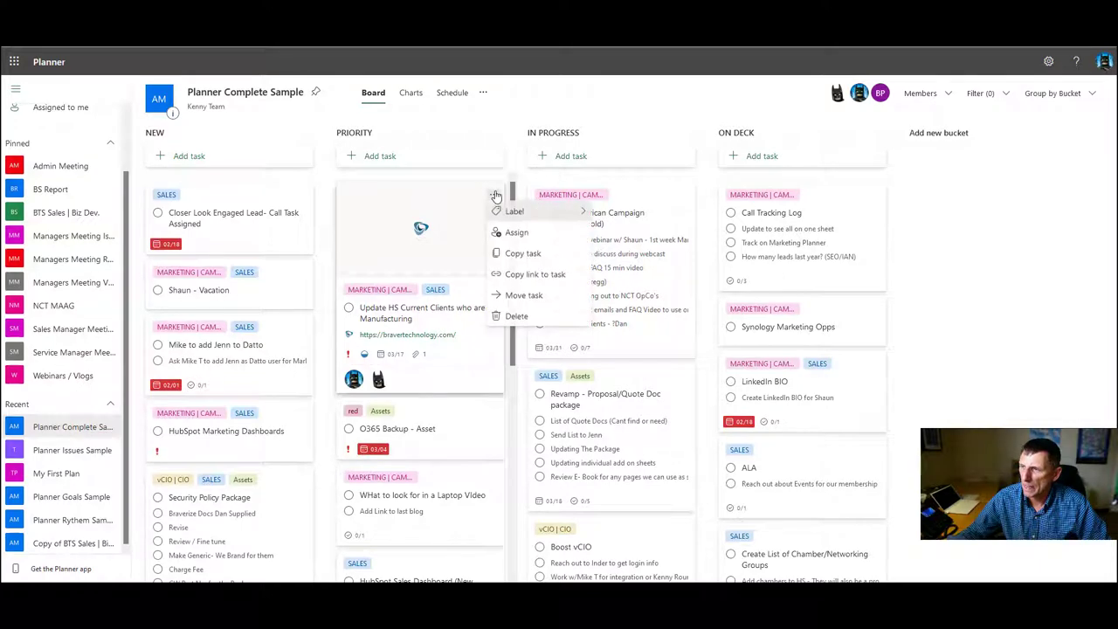
click(475, 341)
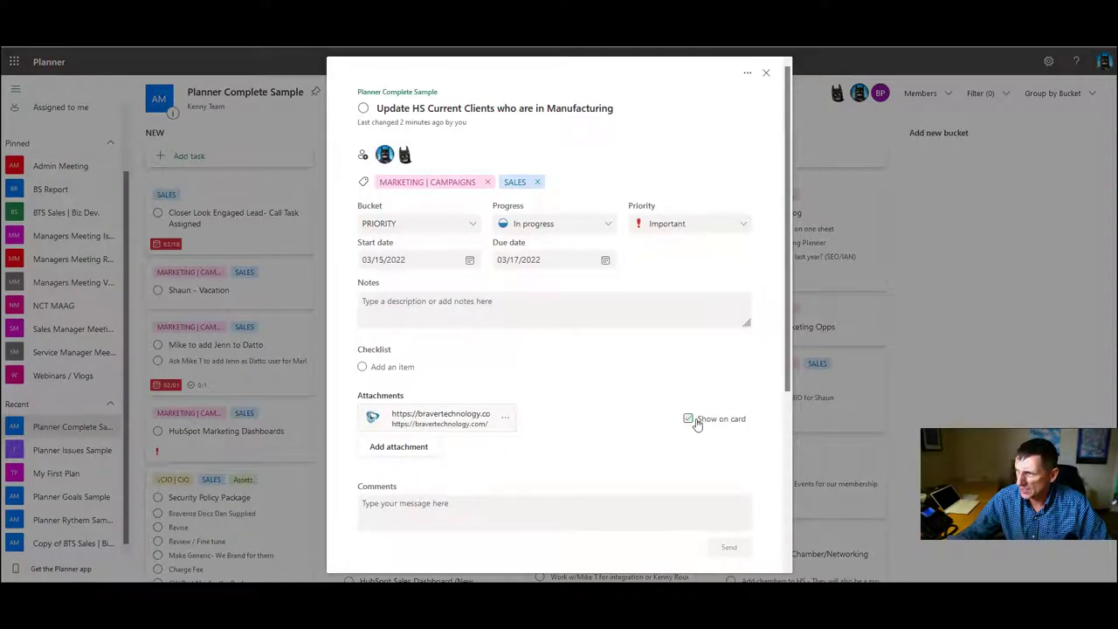
click(765, 72)
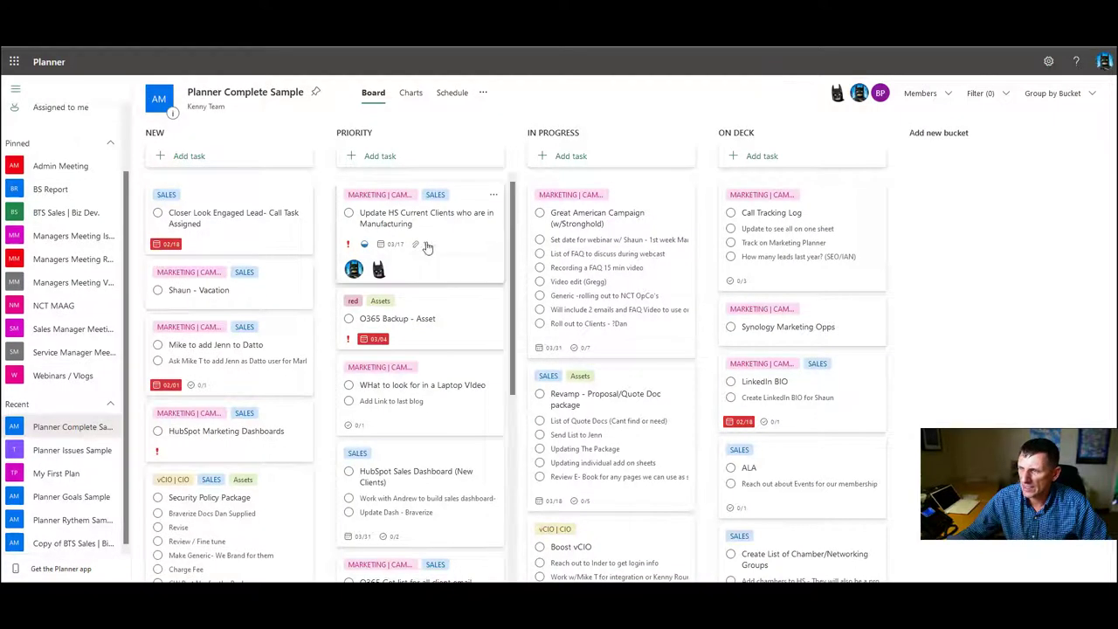
click(494, 196)
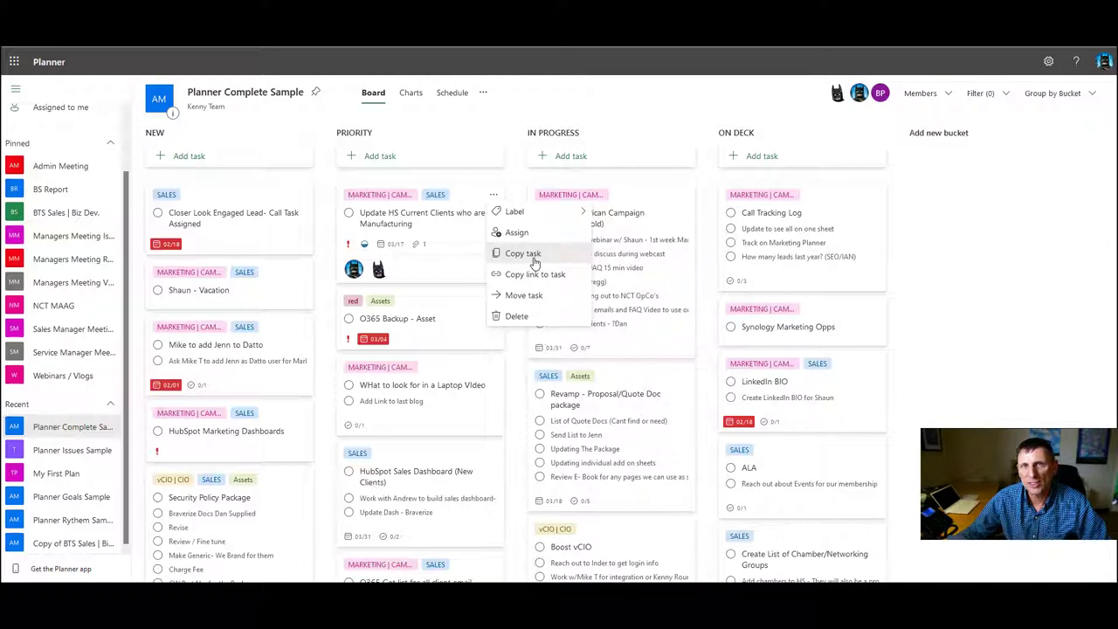
Step: Open Copy Task for the Update HS Current Clients task, review the plan list, then cancel without copying
click(535, 263)
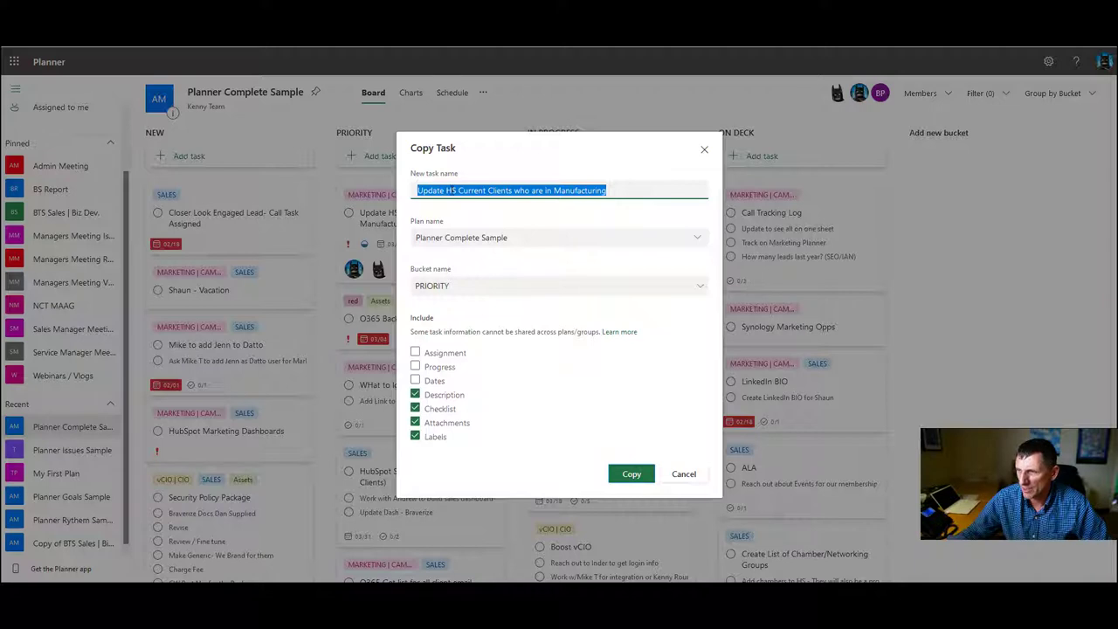
click(485, 240)
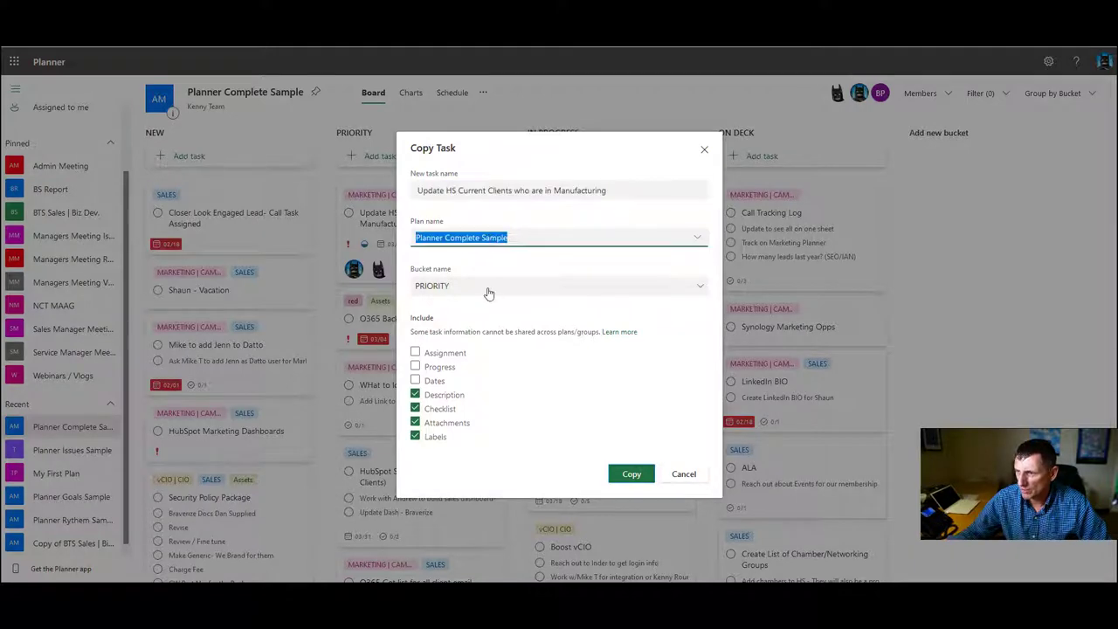
click(705, 246)
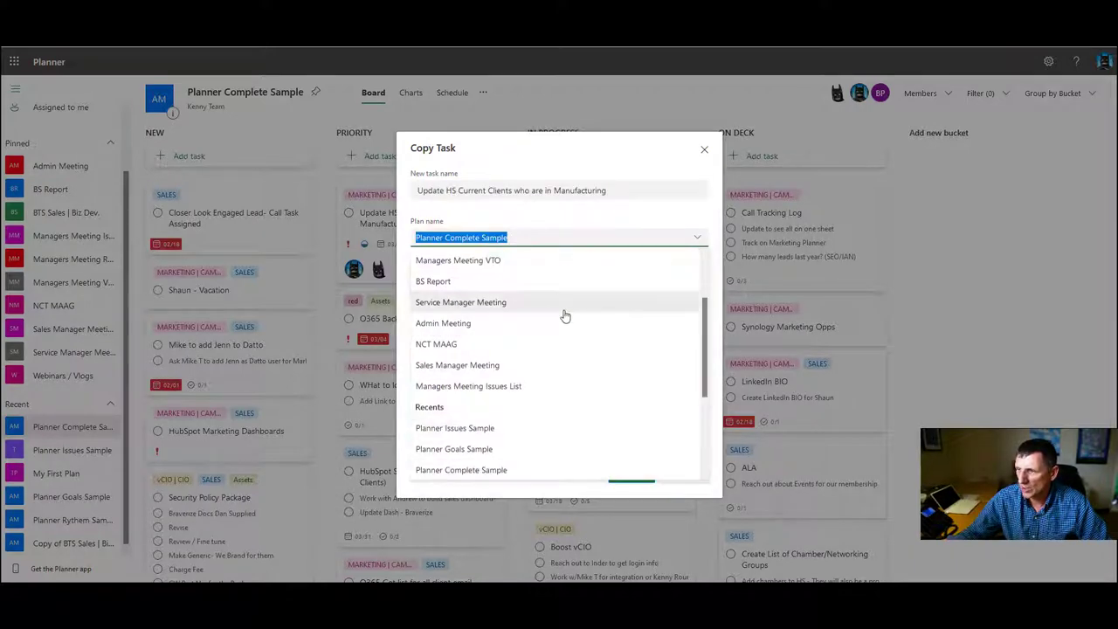
scroll(564, 316, down, 2)
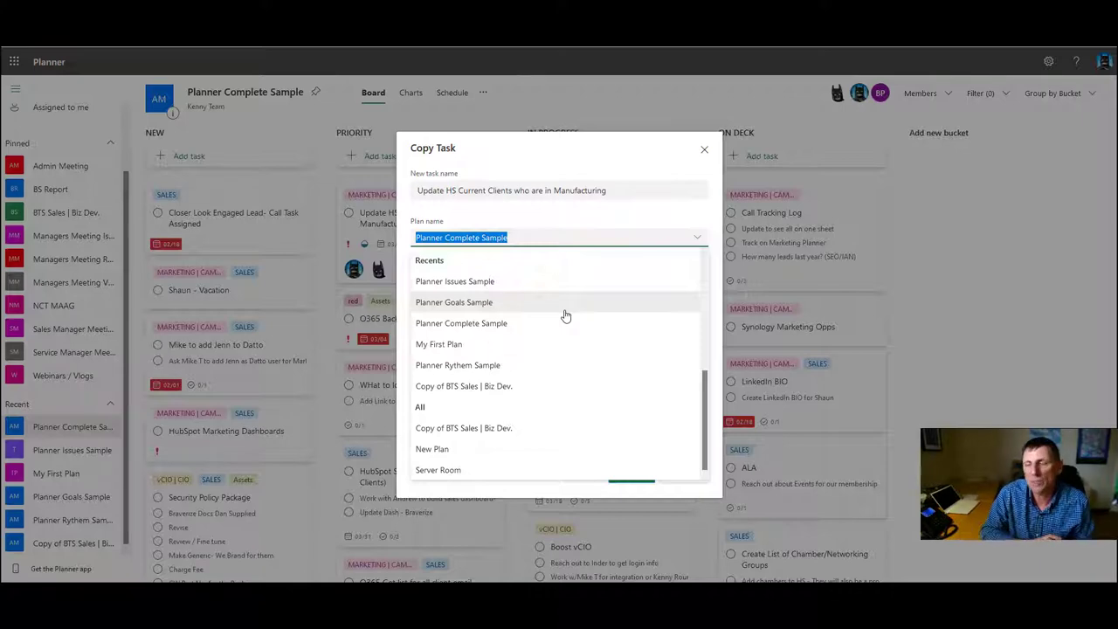
click(691, 162)
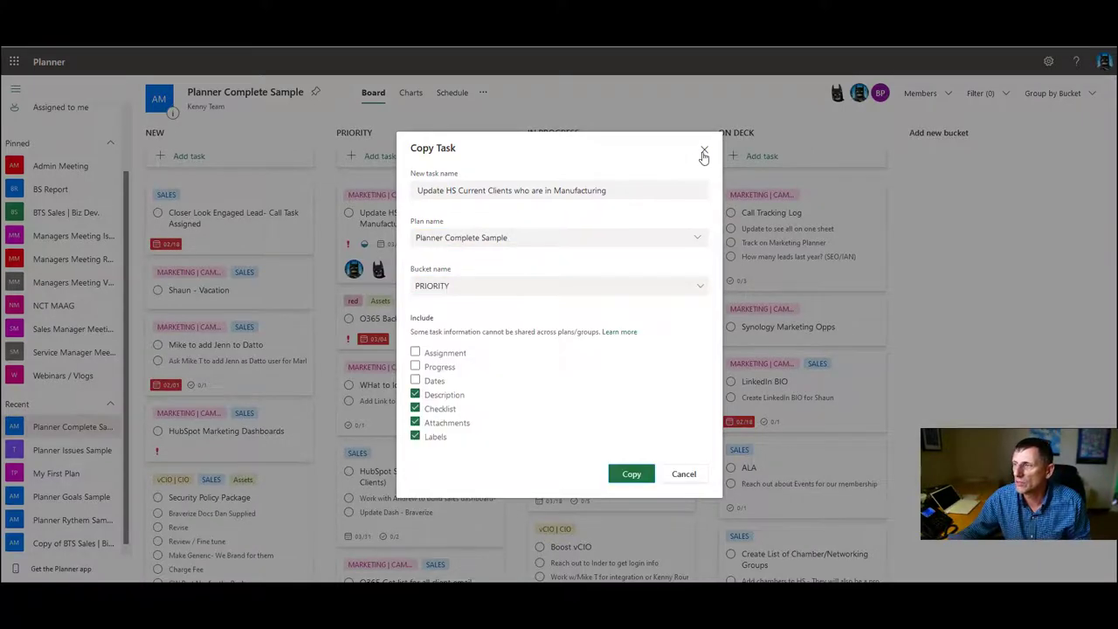
click(704, 154)
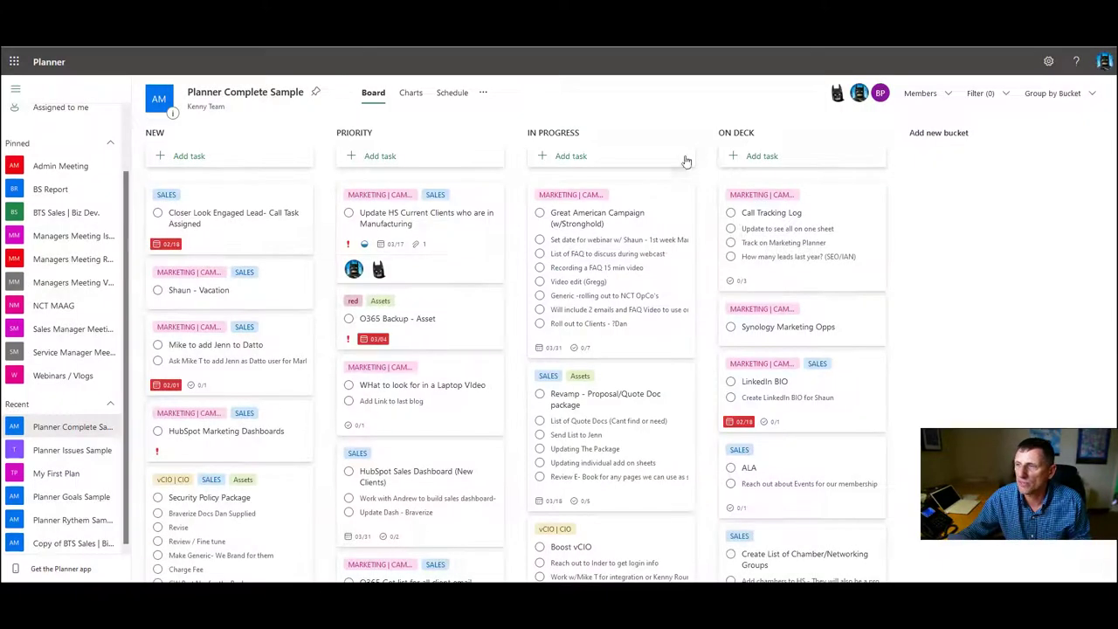
click(493, 187)
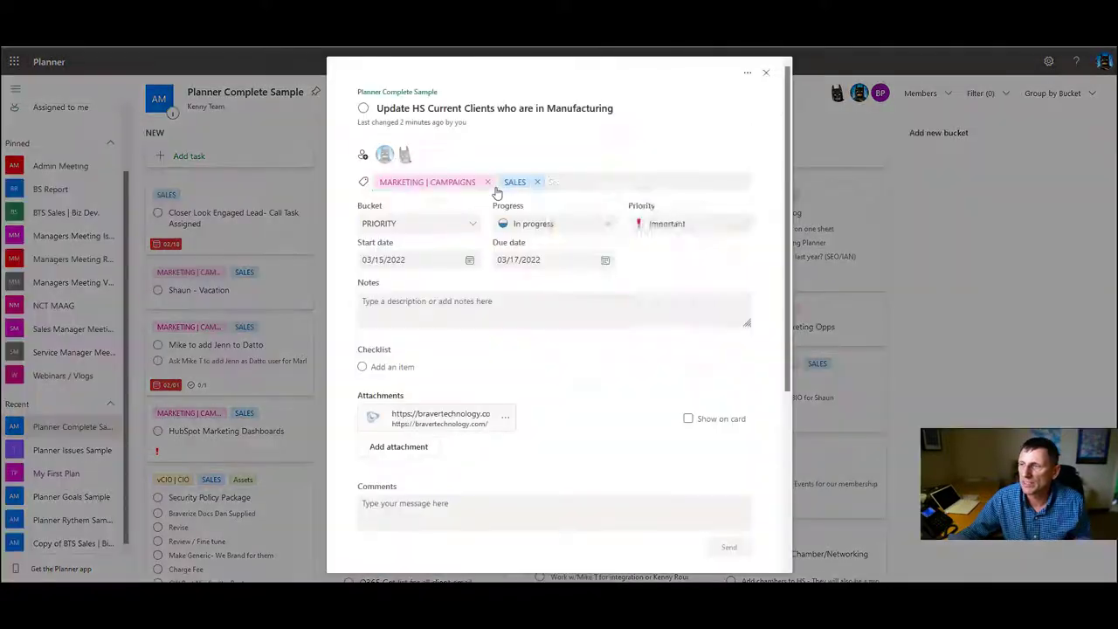
click(767, 71)
click(493, 197)
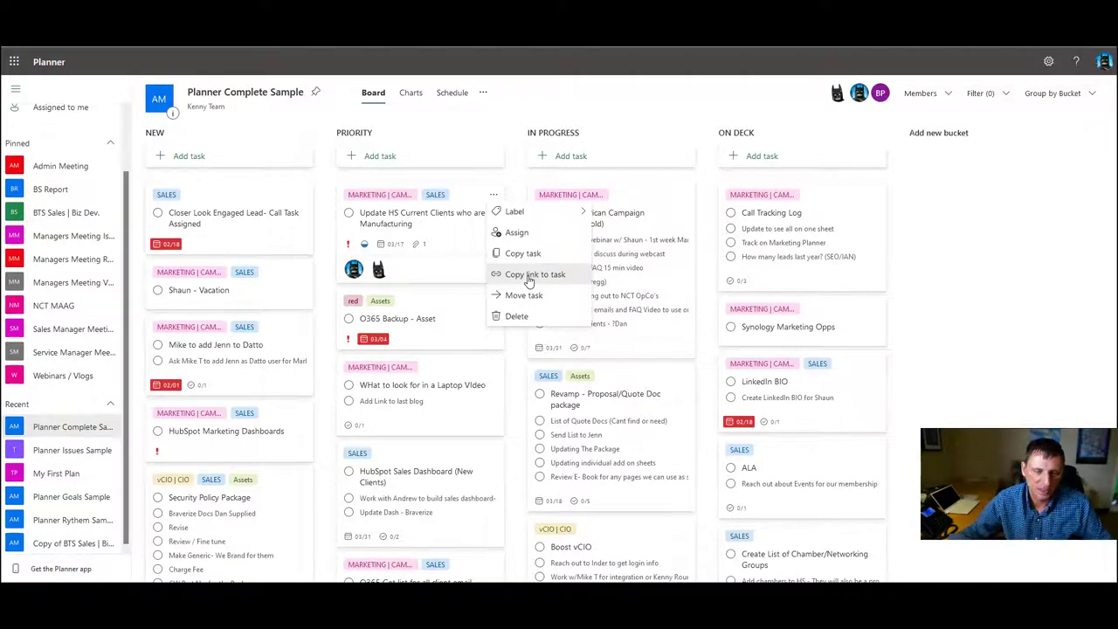
click(505, 118)
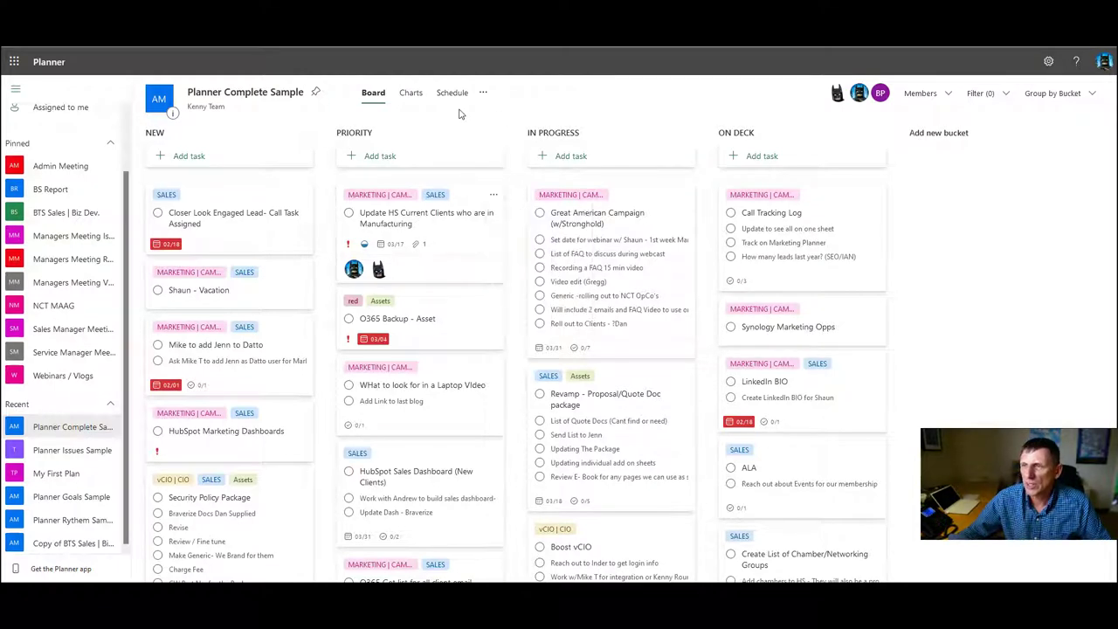
Step: Start a Copy plan of Planner Goals Sample and browse the available destination groups
click(87, 497)
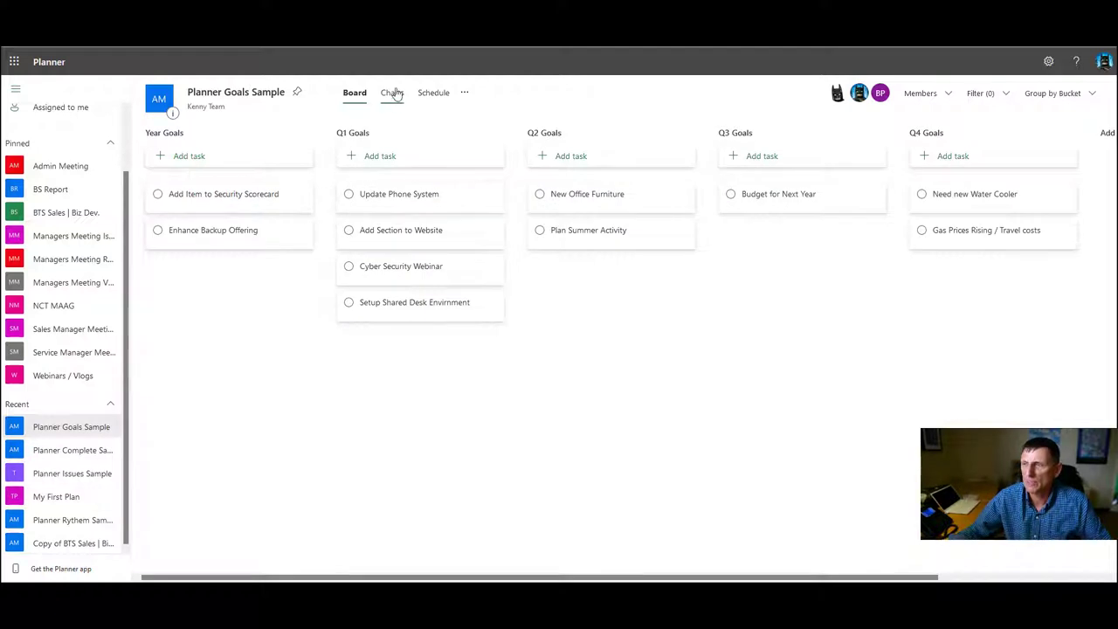
click(466, 95)
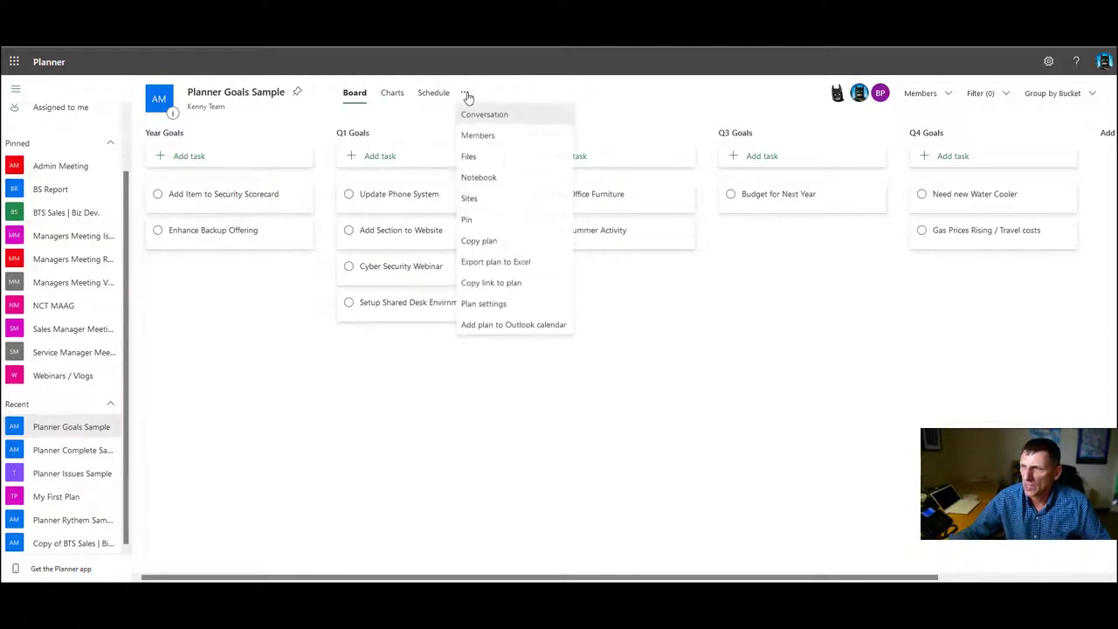
click(500, 249)
click(474, 260)
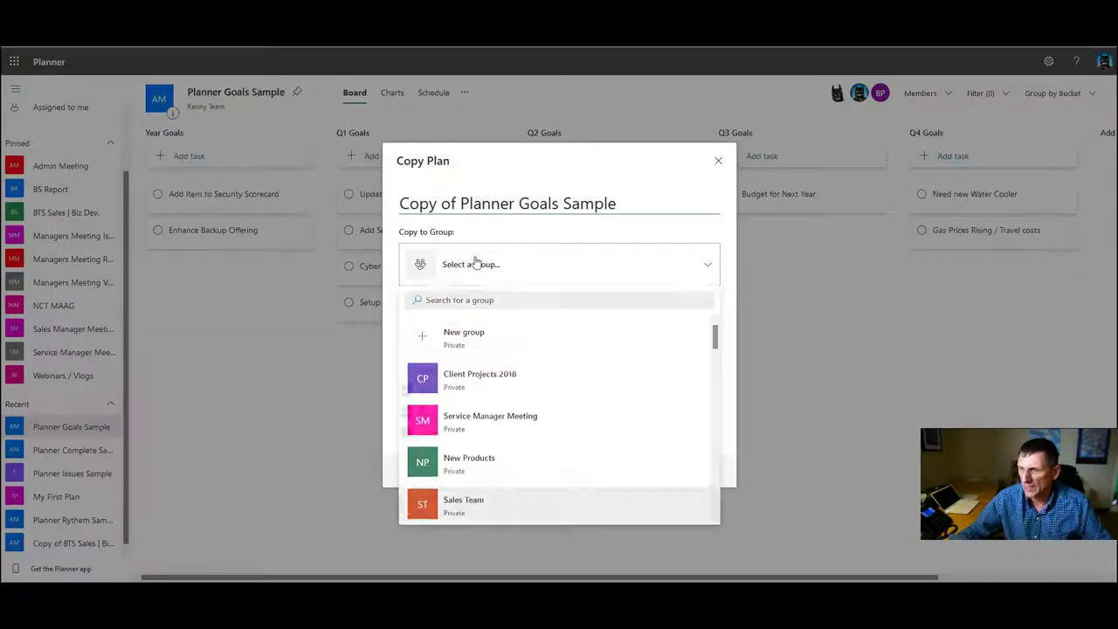
scroll(554, 386, down, 2)
scroll(564, 381, down, 1)
scroll(568, 382, down, 3)
scroll(567, 383, down, 3)
scroll(568, 383, up, 3)
scroll(567, 382, up, 3)
scroll(568, 383, up, 3)
click(419, 194)
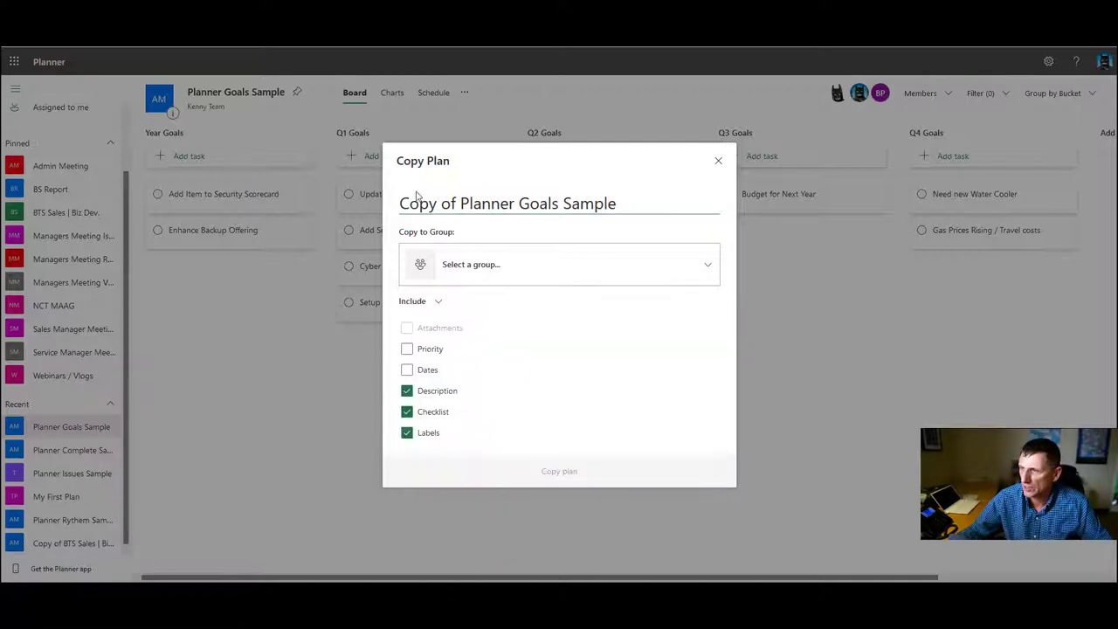
Step: Include priority and dates, put the copy in the Kenny Team group, and create it
drag(460, 202, 378, 201)
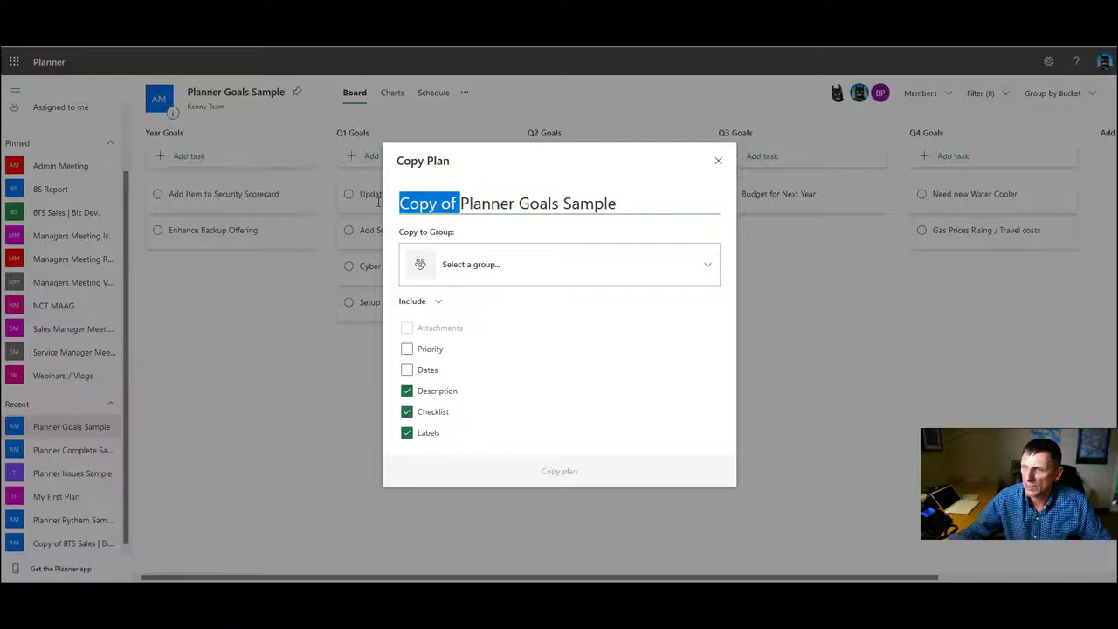
click(406, 350)
click(407, 369)
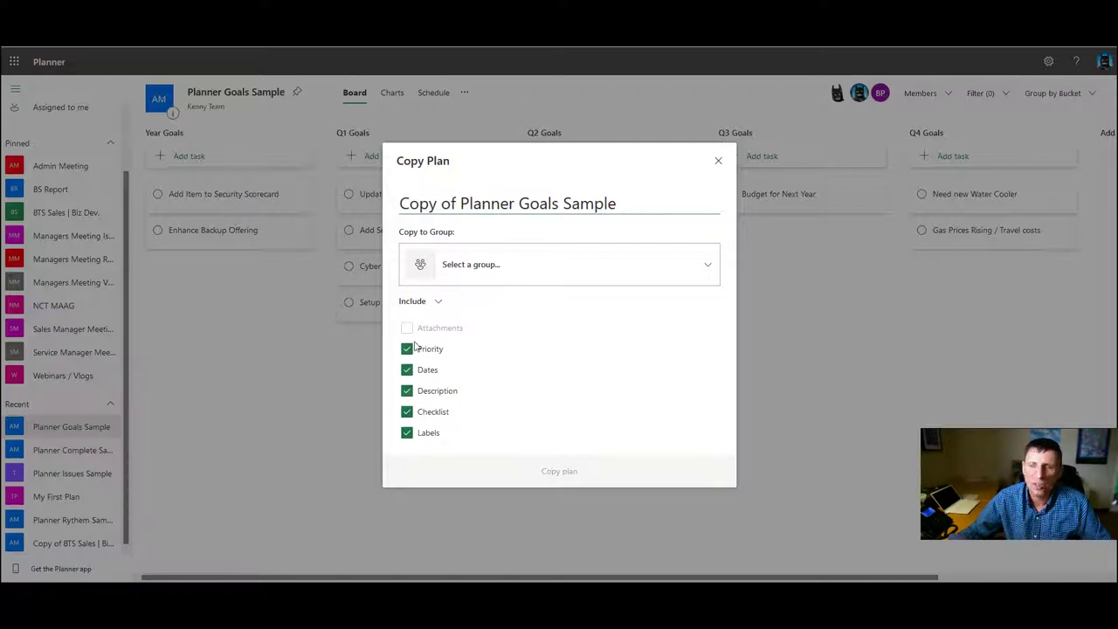
click(493, 270)
scroll(515, 412, down, 5)
scroll(515, 413, down, 3)
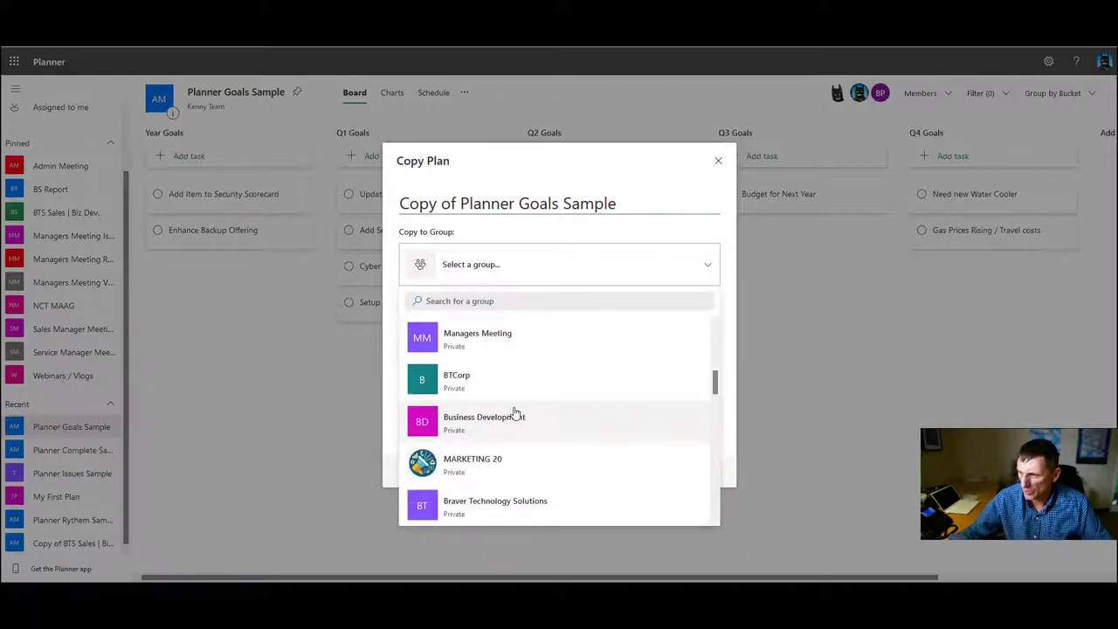
scroll(516, 412, up, 5)
scroll(515, 412, up, 2)
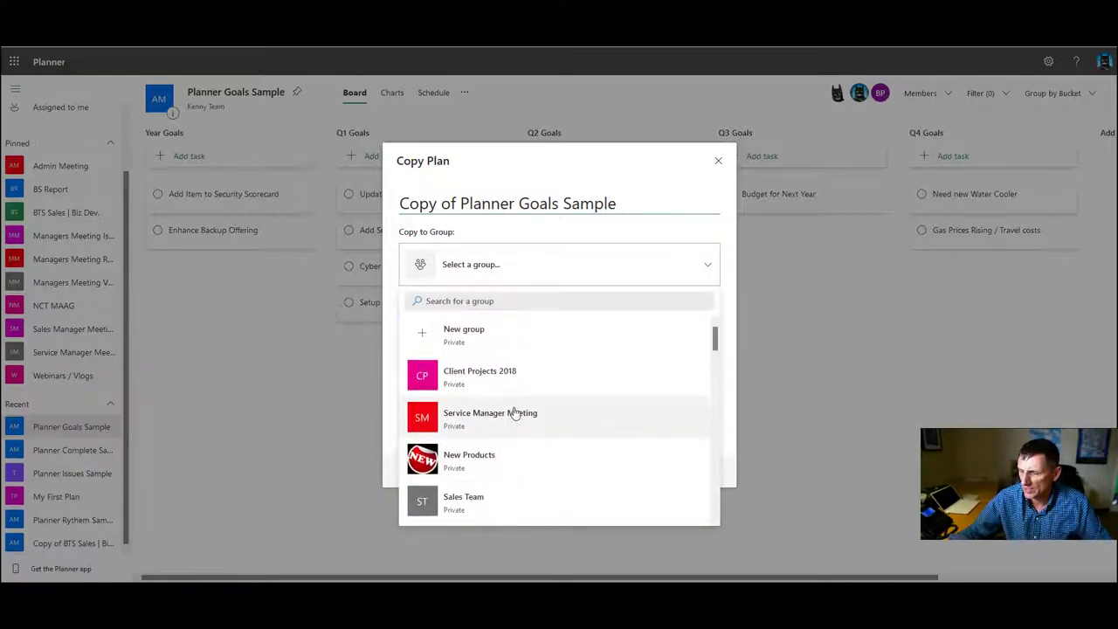
scroll(515, 412, down, 5)
click(515, 412)
click(566, 466)
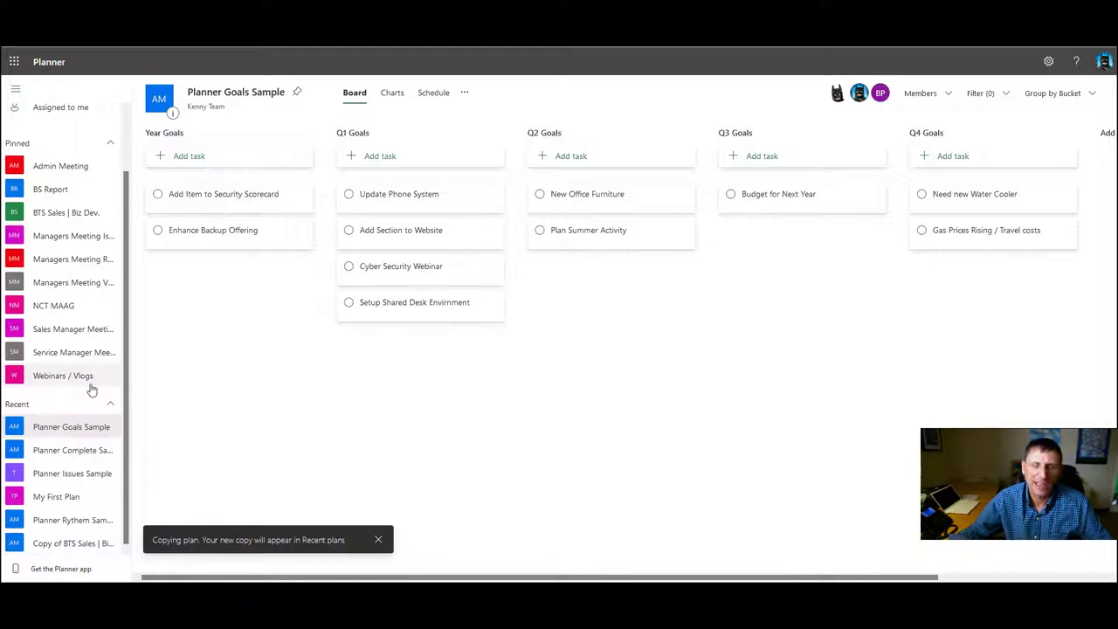
Step: Open the Copy of BTS Sales | Biz Dev. plan from the Recent list in the sidebar
click(83, 453)
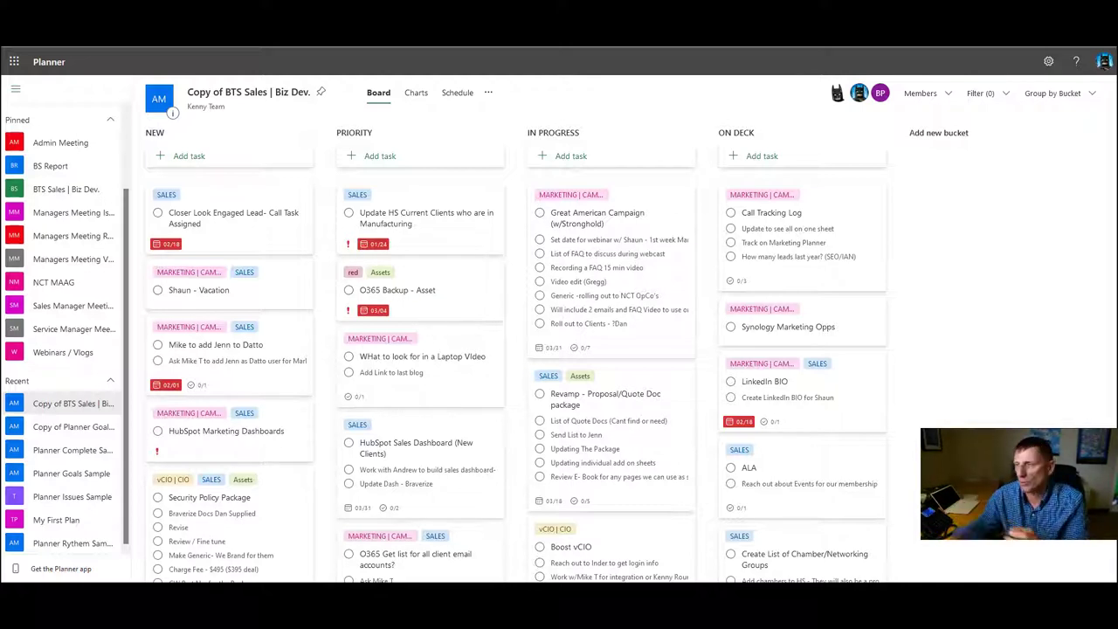
Step: Export the plan to Excel and open the downloaded workbook with Excel
click(489, 92)
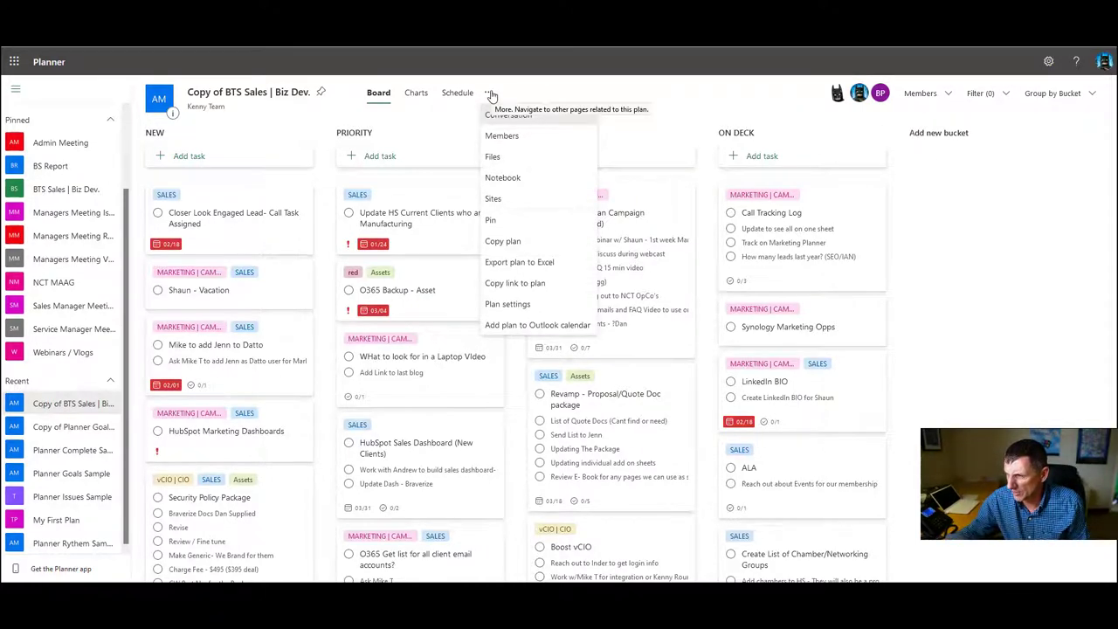
click(538, 265)
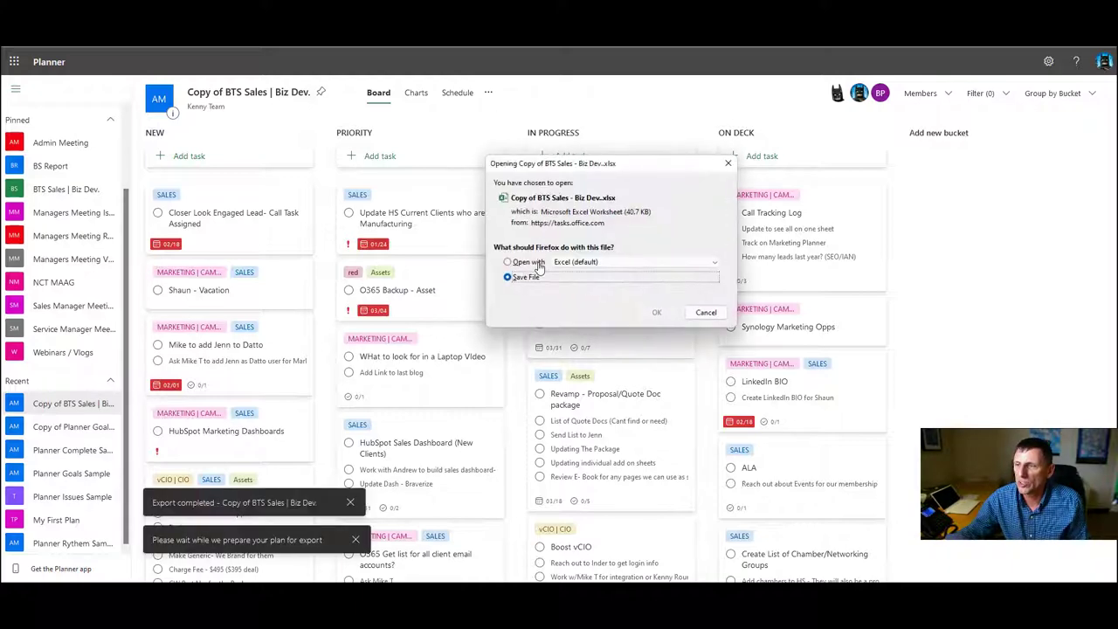
click(537, 264)
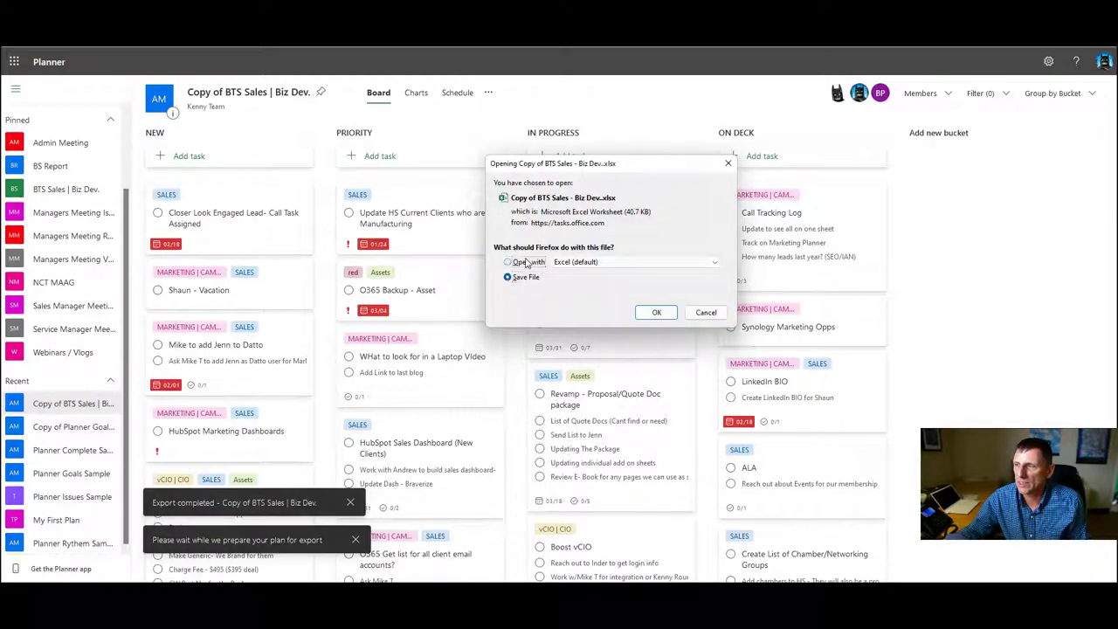
click(656, 311)
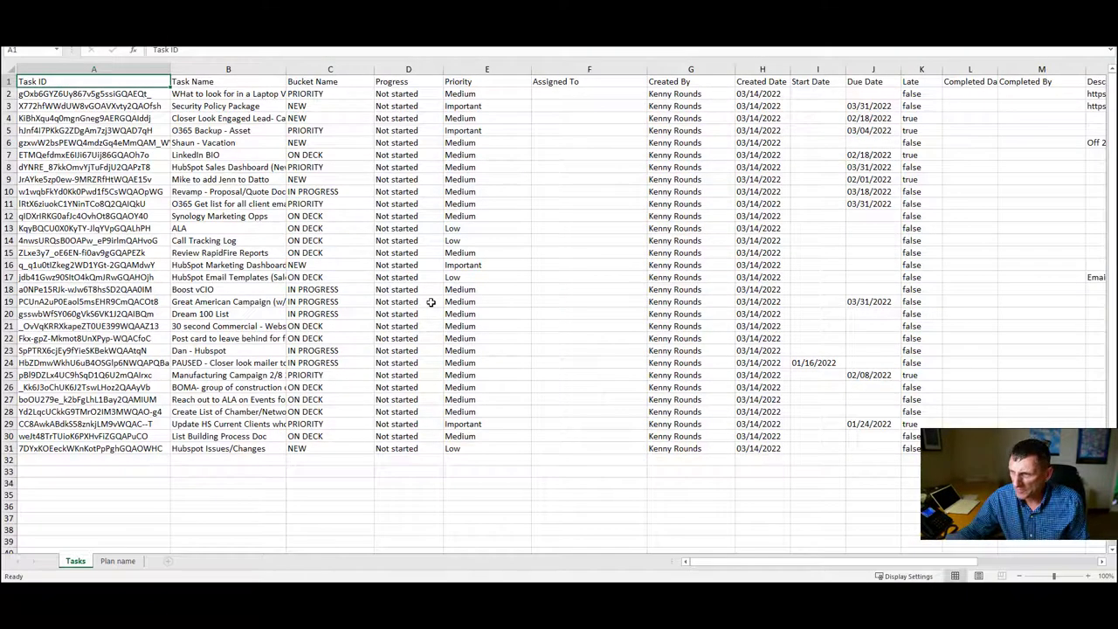
Step: Widen the Task ID and Task Name columns of the Tasks sheet, then return to Planner
click(333, 120)
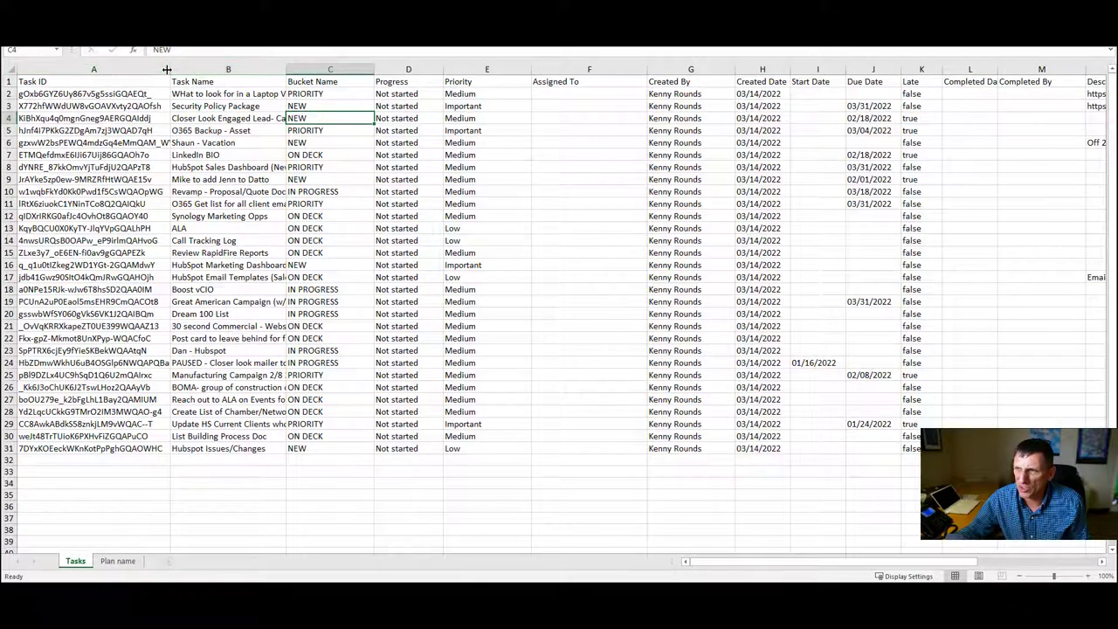
drag(170, 68, 189, 67)
drag(306, 69, 355, 69)
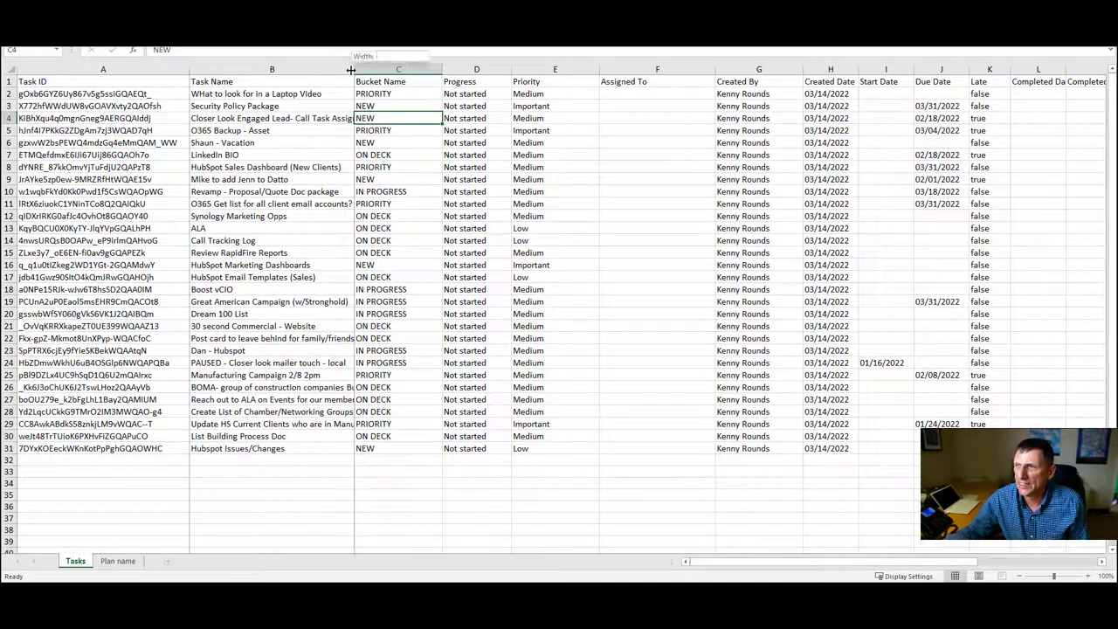
drag(355, 69, 410, 69)
click(887, 104)
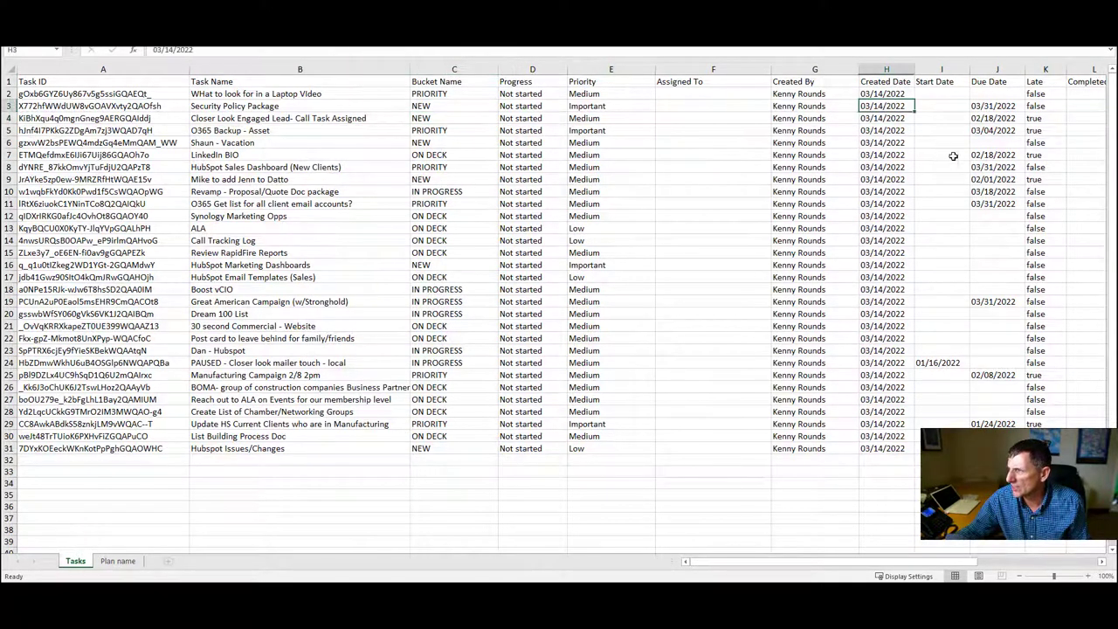
click(1001, 120)
mouse_move(769, 564)
mouse_down()
mouse_move(1003, 568)
mouse_move(884, 567)
mouse_up()
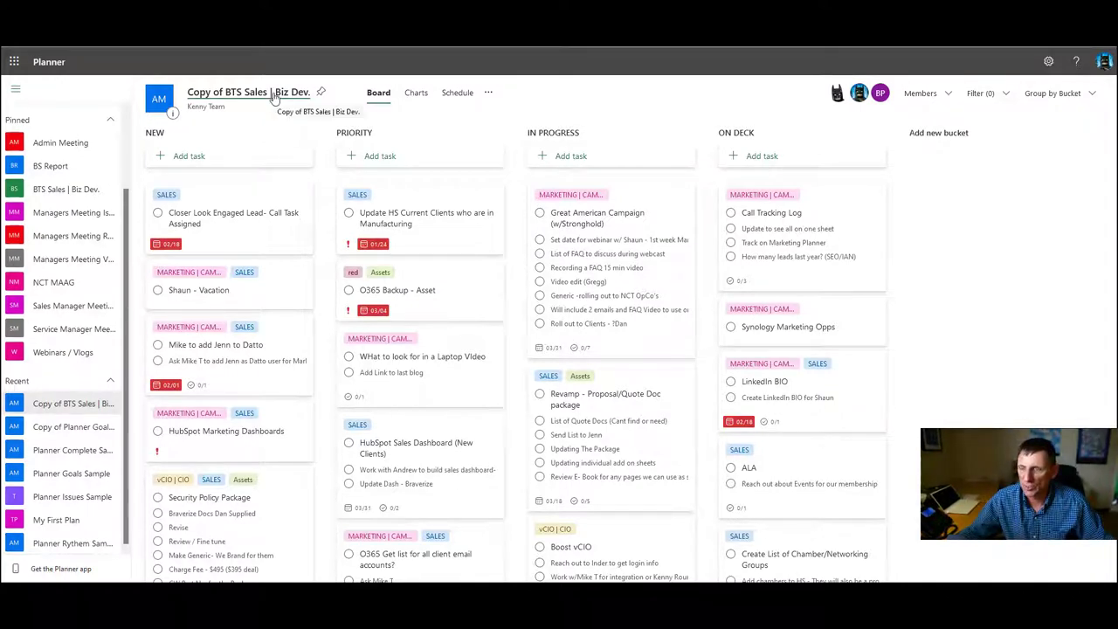
Step: From Plan settings, choose Delete this plan and tick the permanent-deletion acknowledgment
click(274, 95)
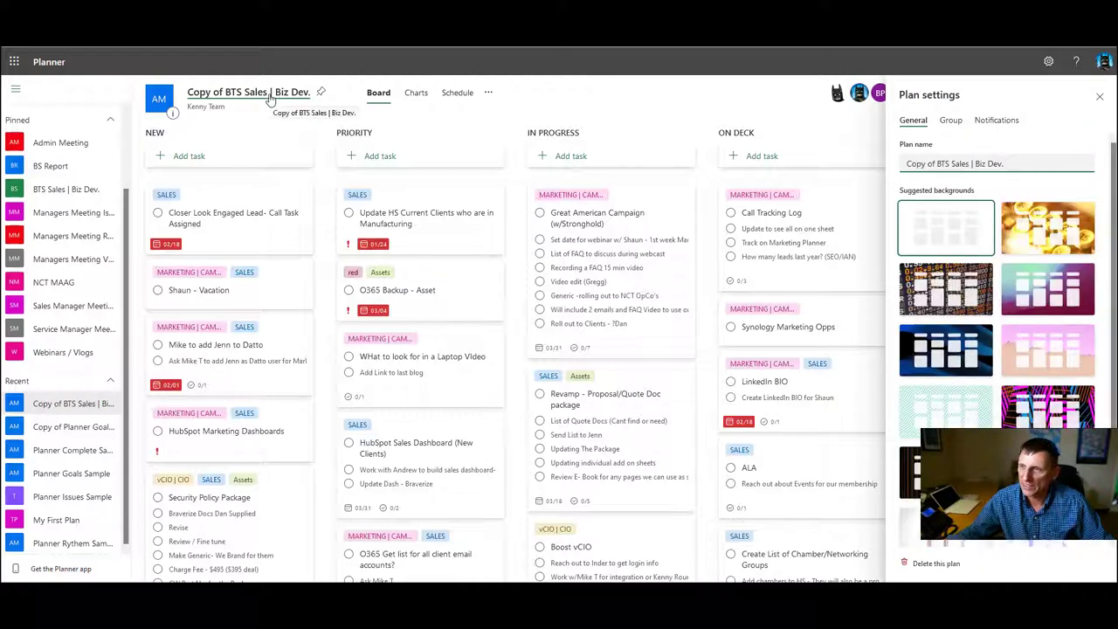
click(933, 564)
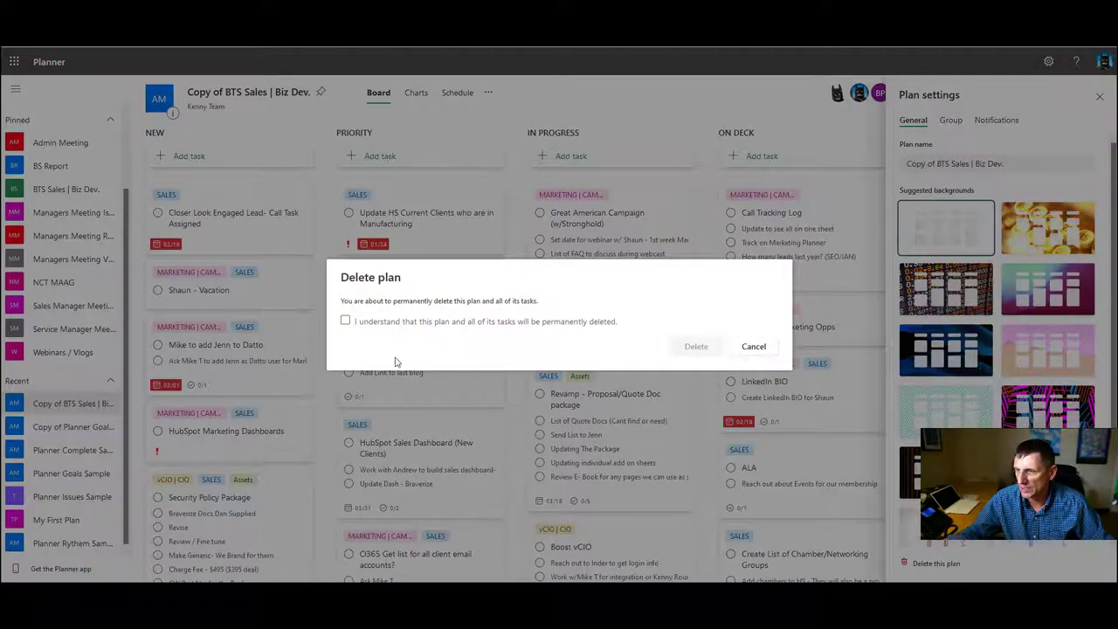
click(401, 323)
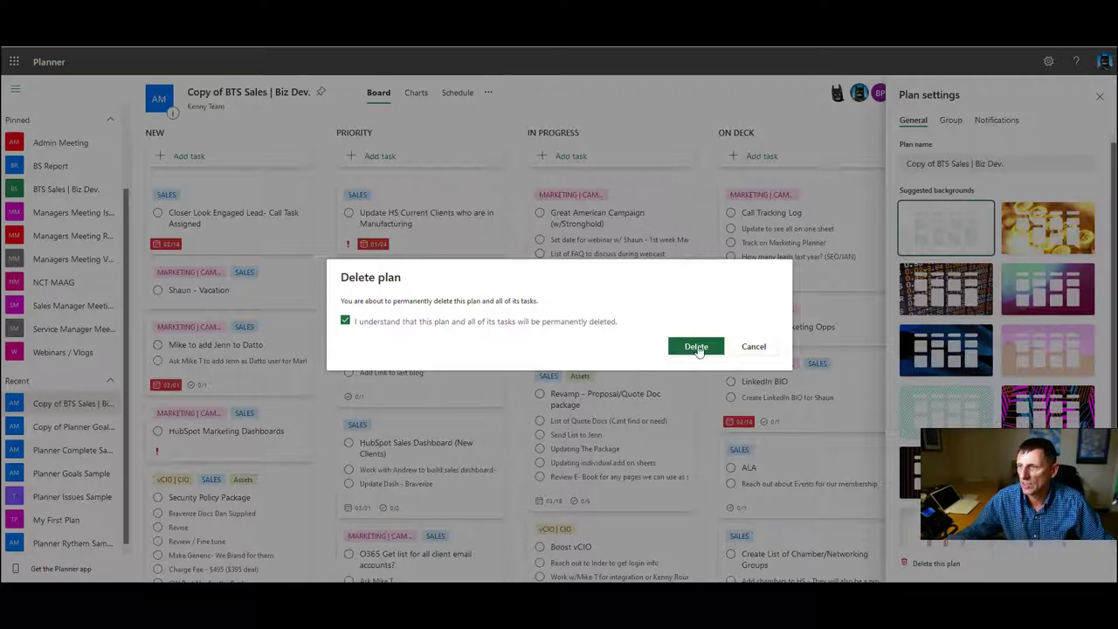
click(705, 350)
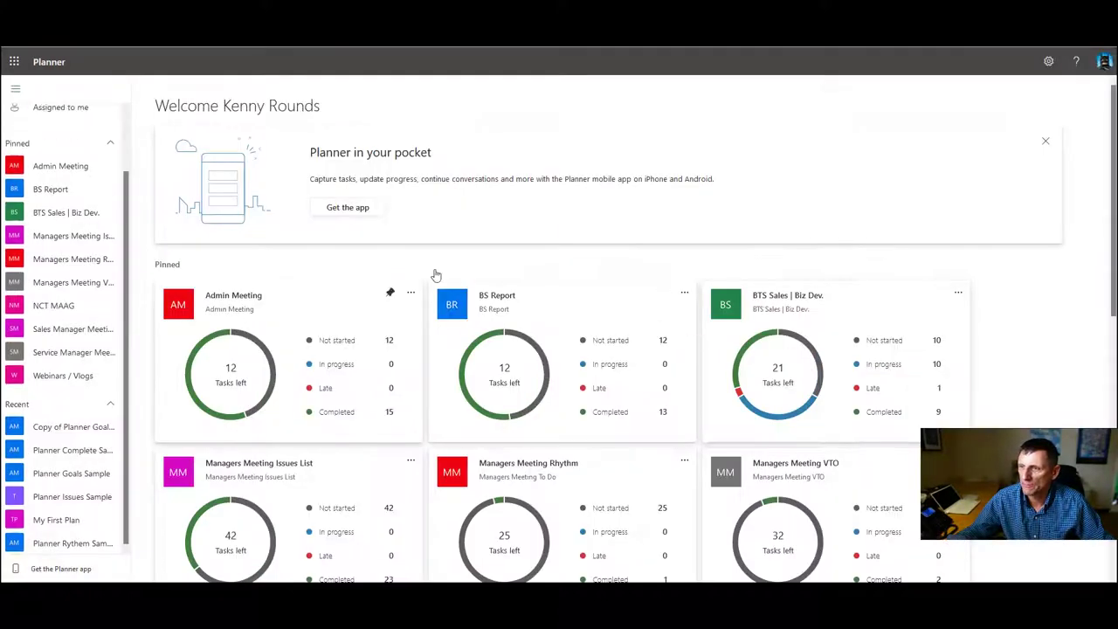